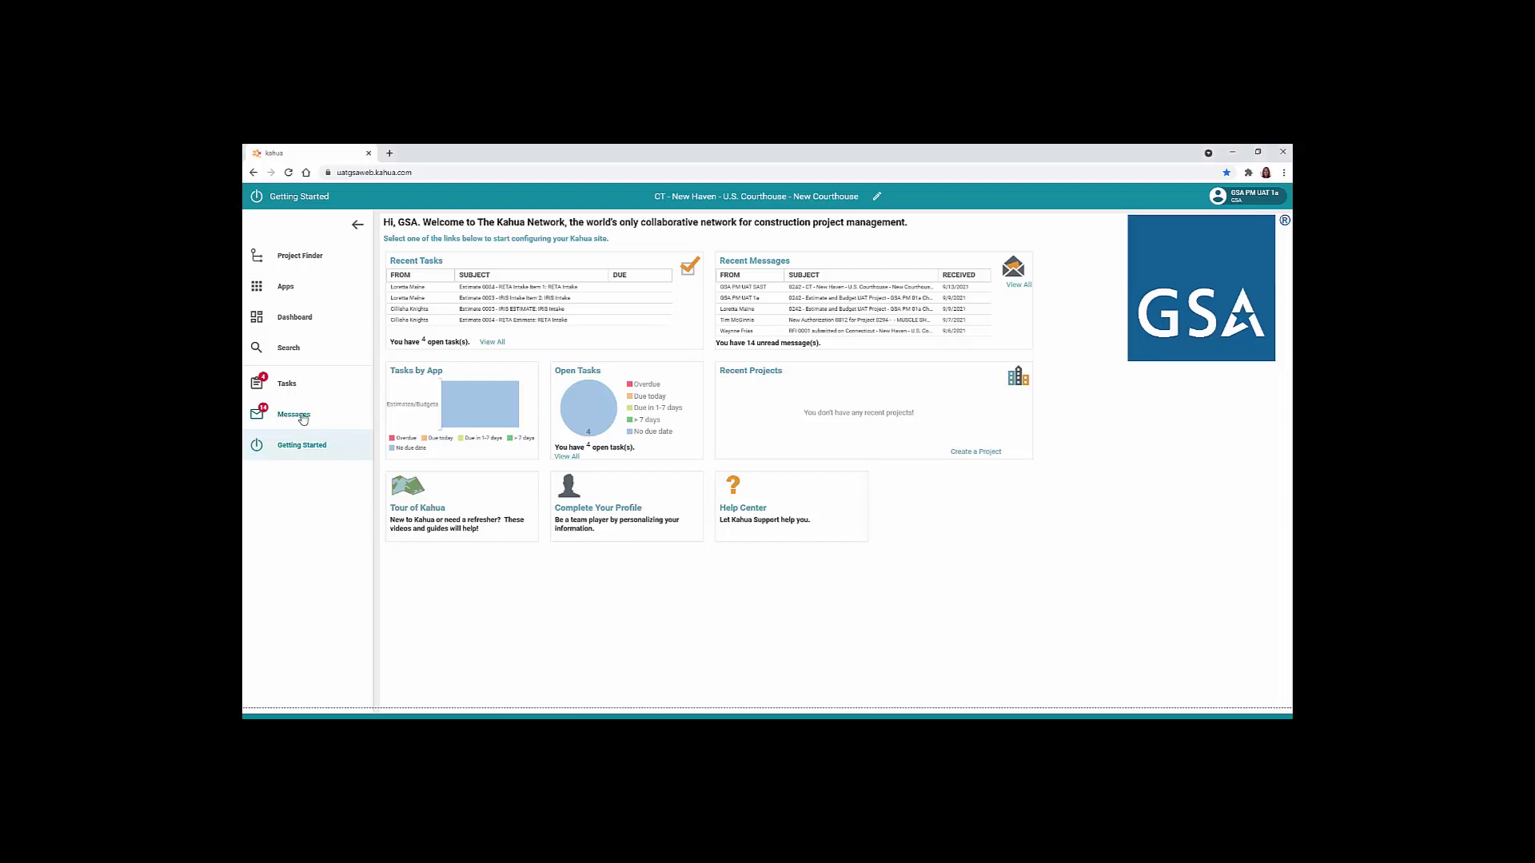
Open the RFI 0001 smoke detector message from the Messages inbox
click(303, 420)
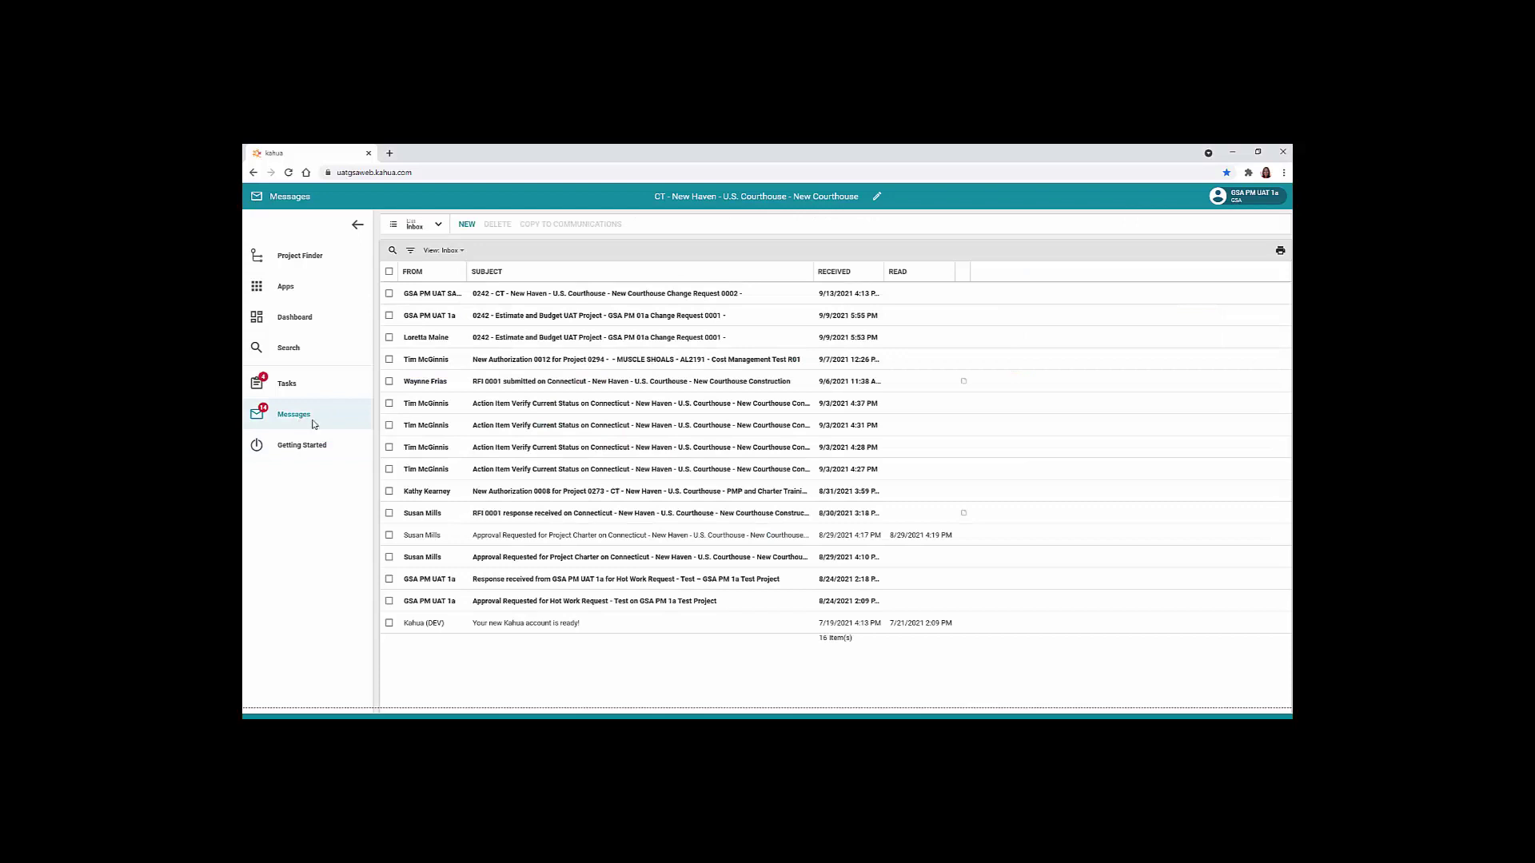
click(536, 383)
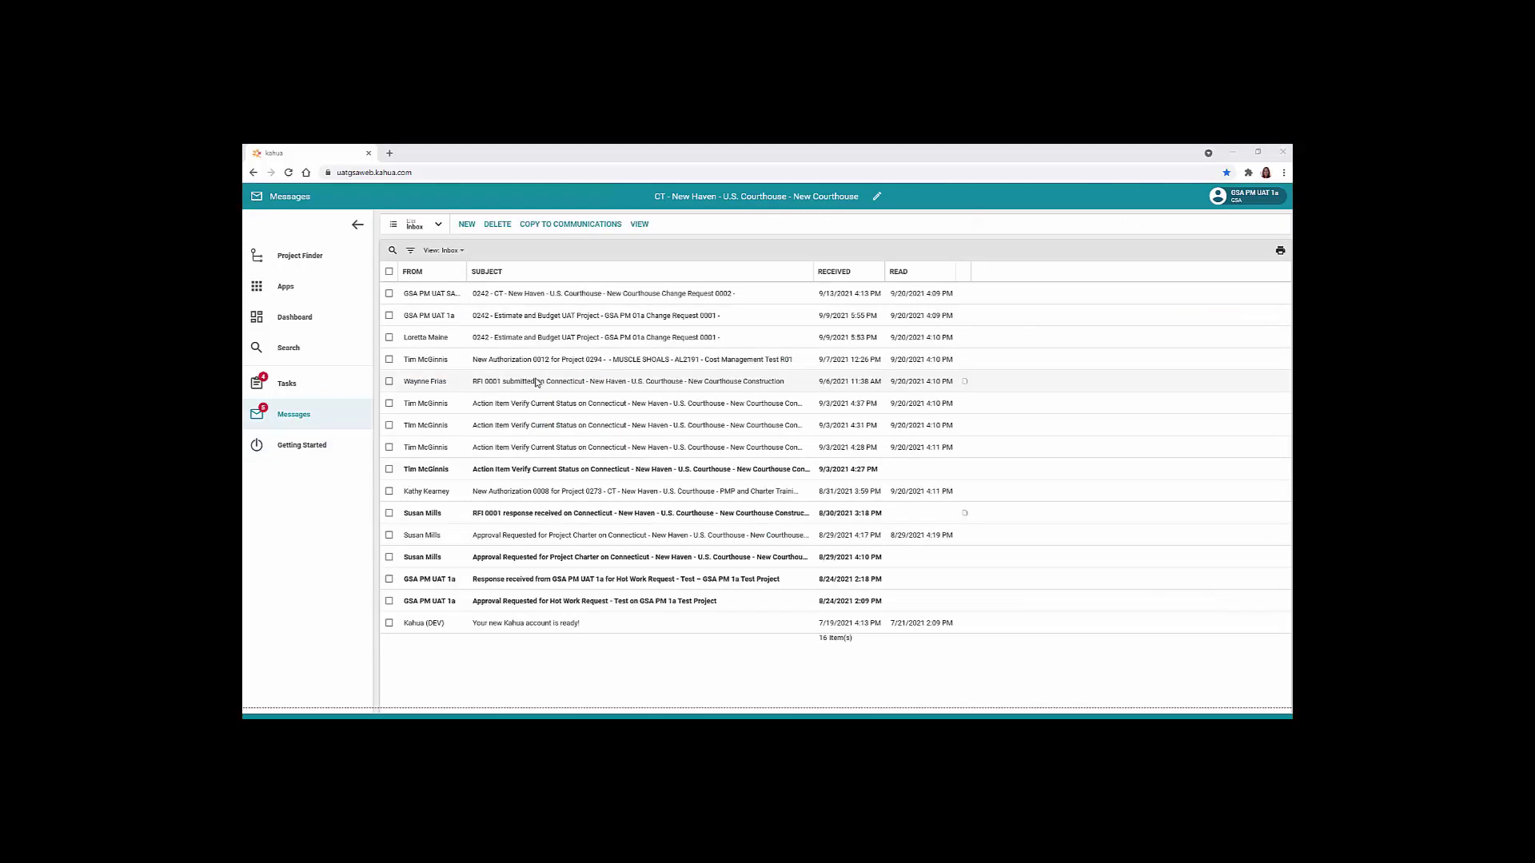
double_click(536, 383)
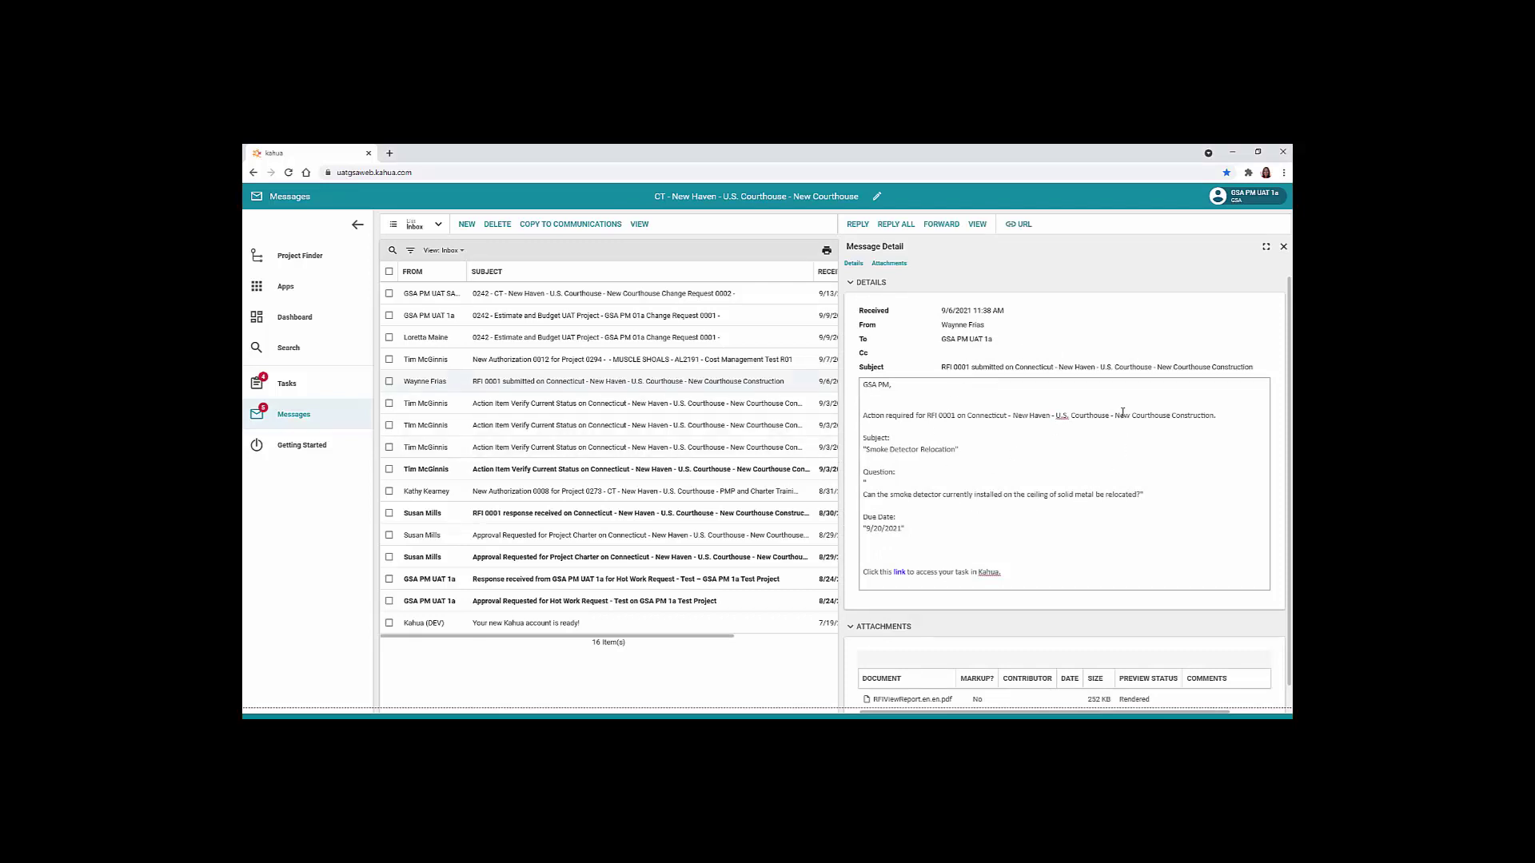
Preview the attached RFIViewReport.en.en.pdf, then close the viewer
scroll(1027, 395, down, 1)
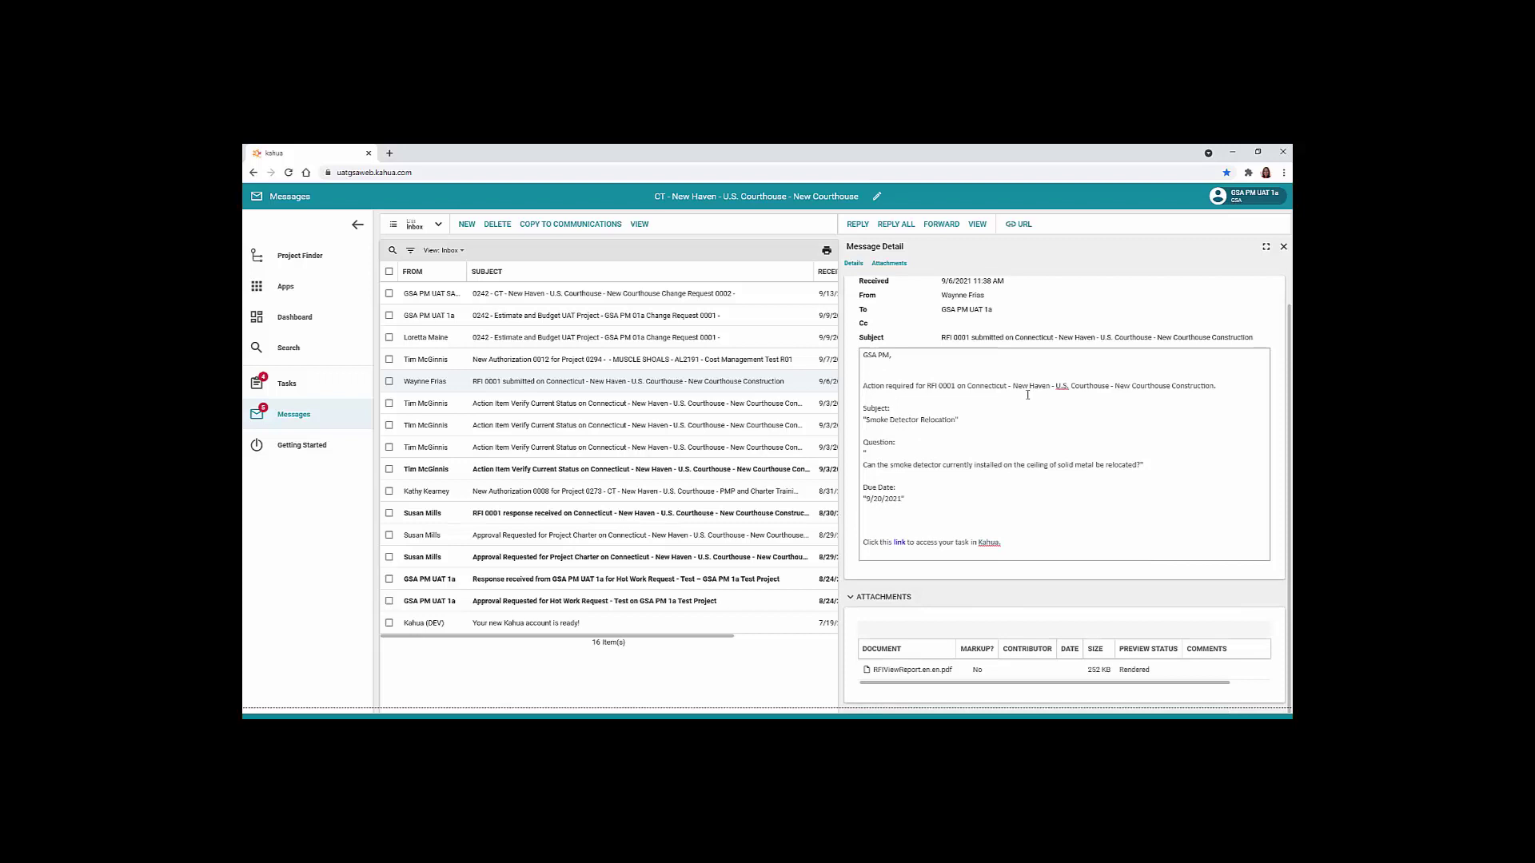
click(920, 675)
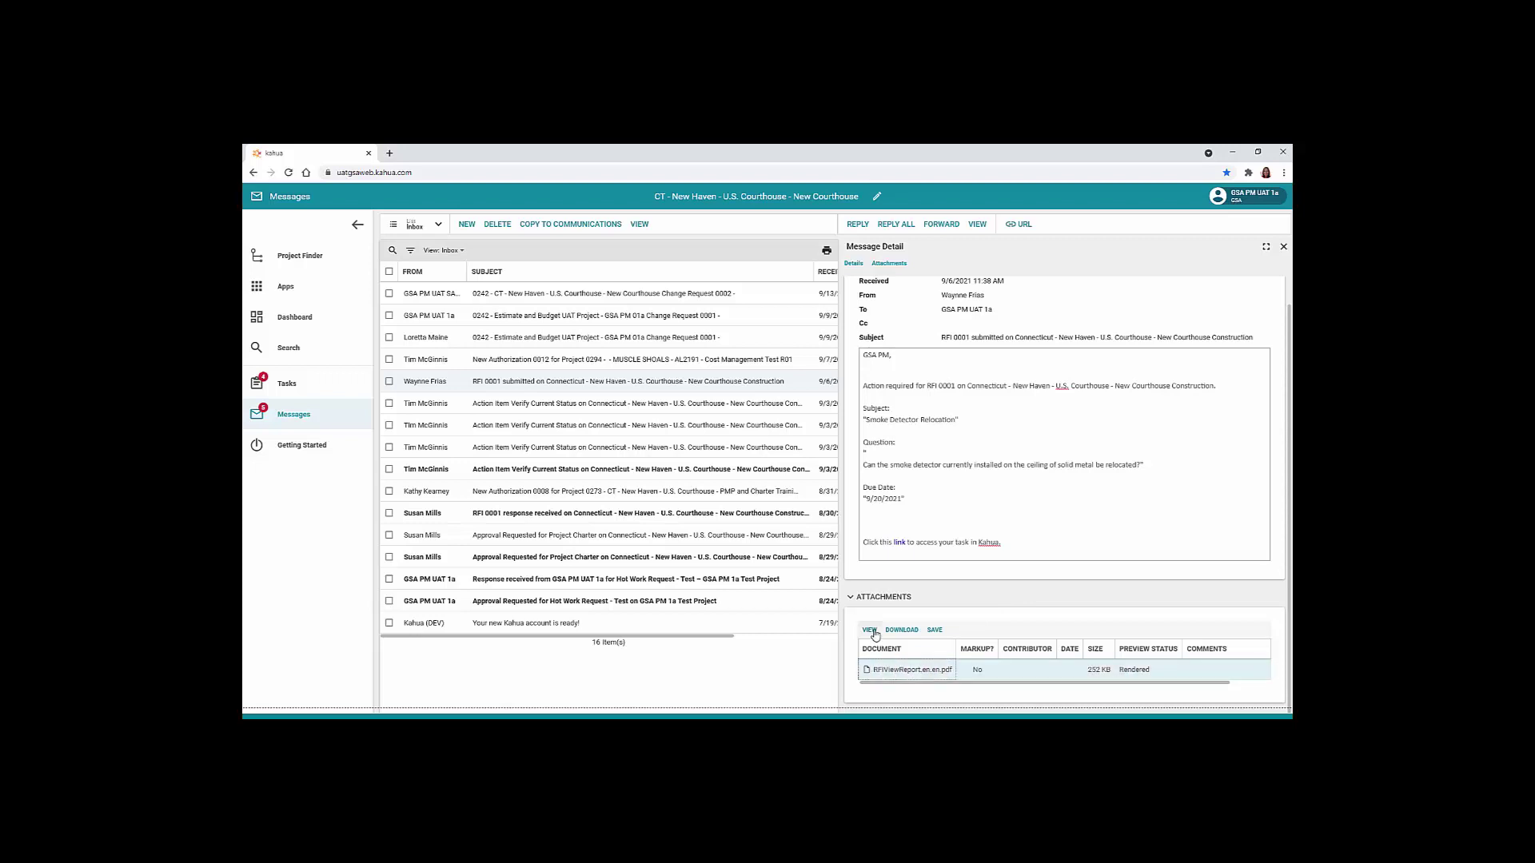
click(870, 631)
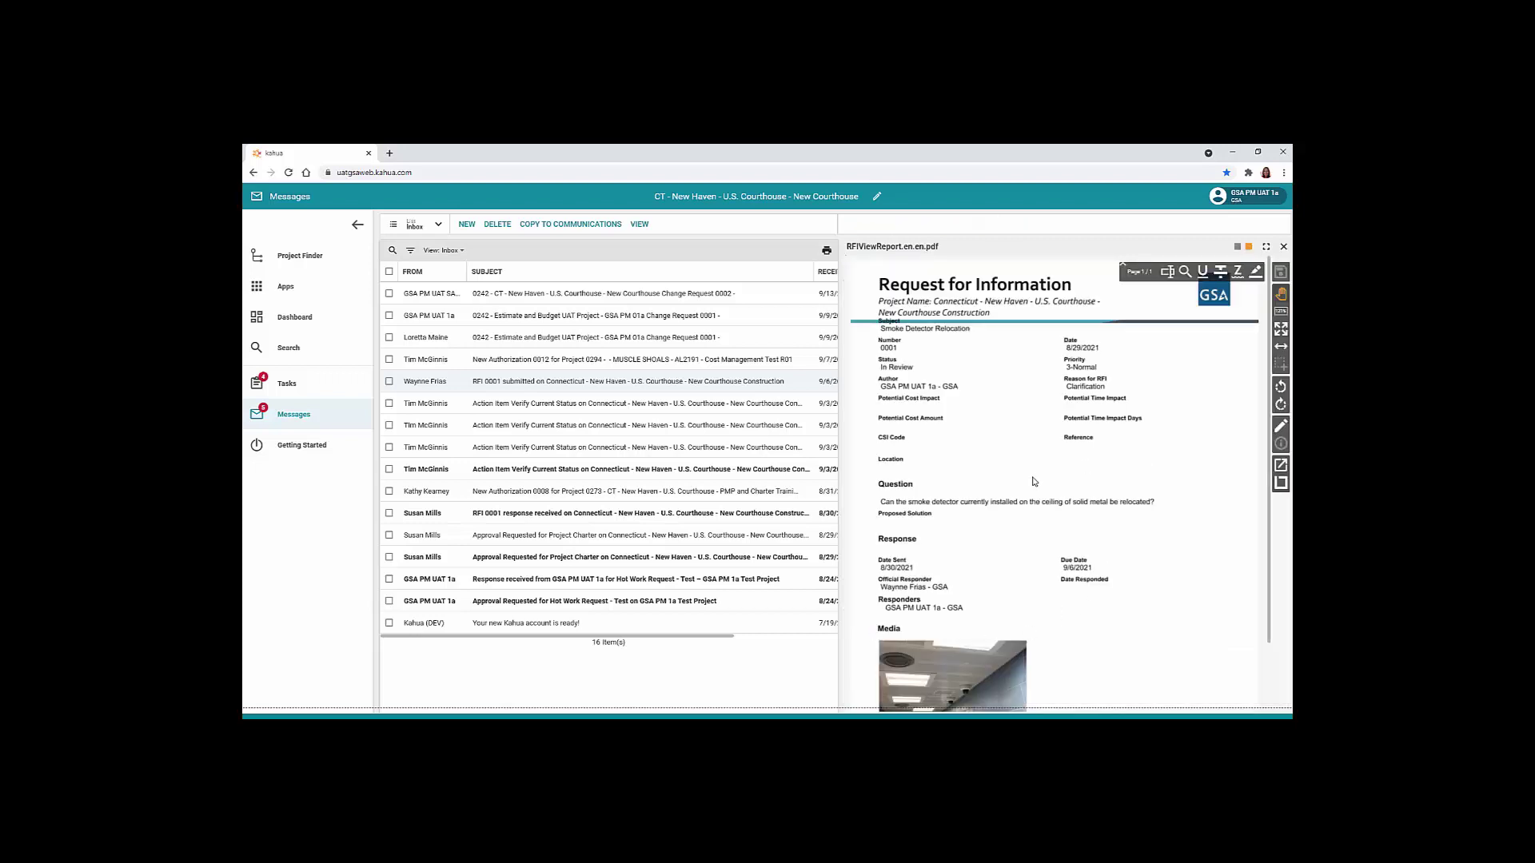
click(1283, 249)
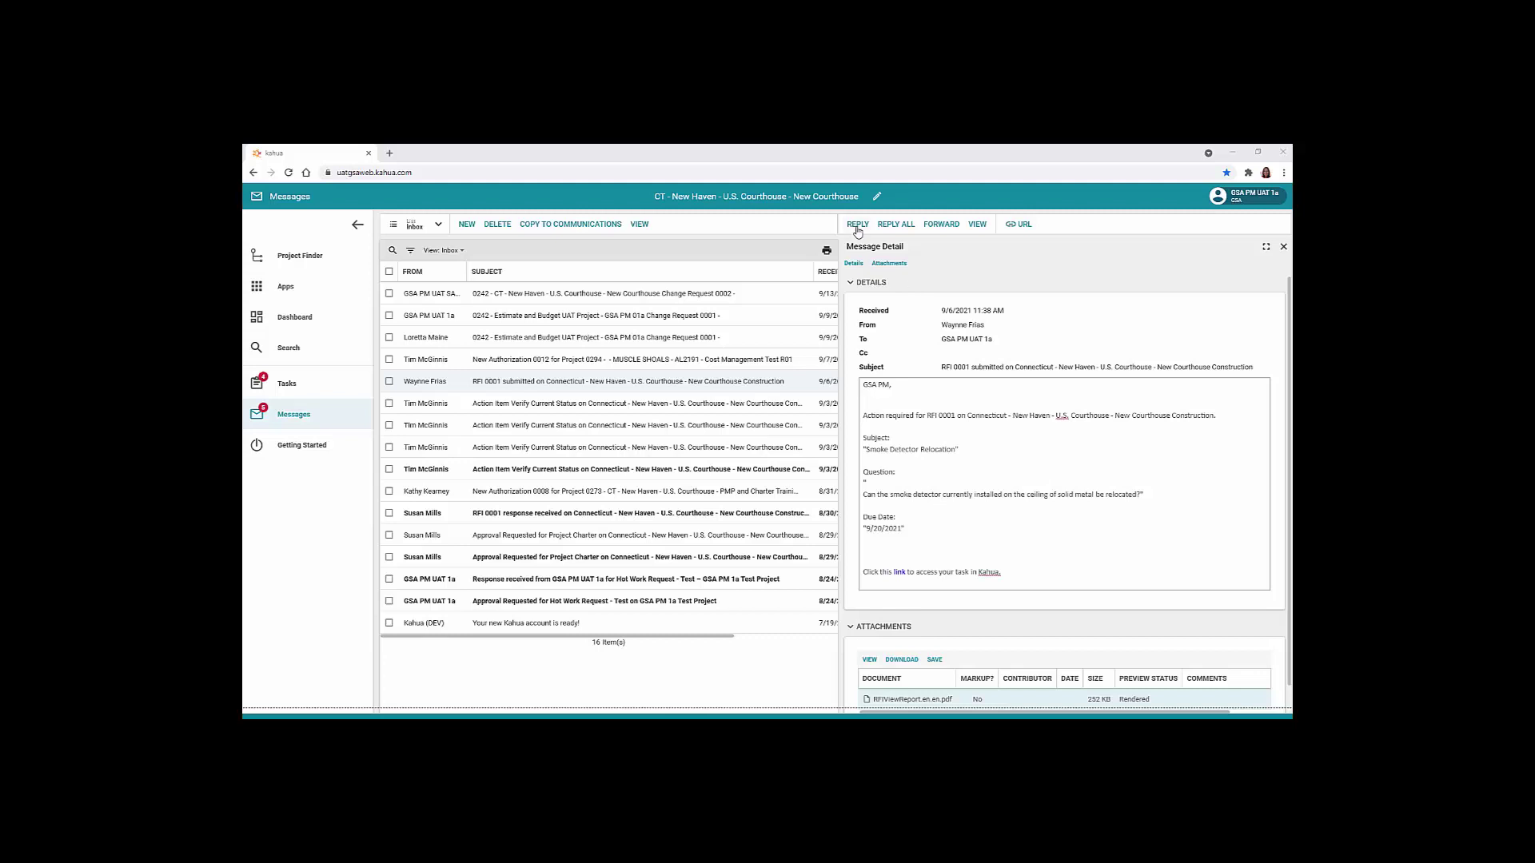
Reply all to RFI 0001 with 'Will take care of this immediately', copied to Communications
click(896, 225)
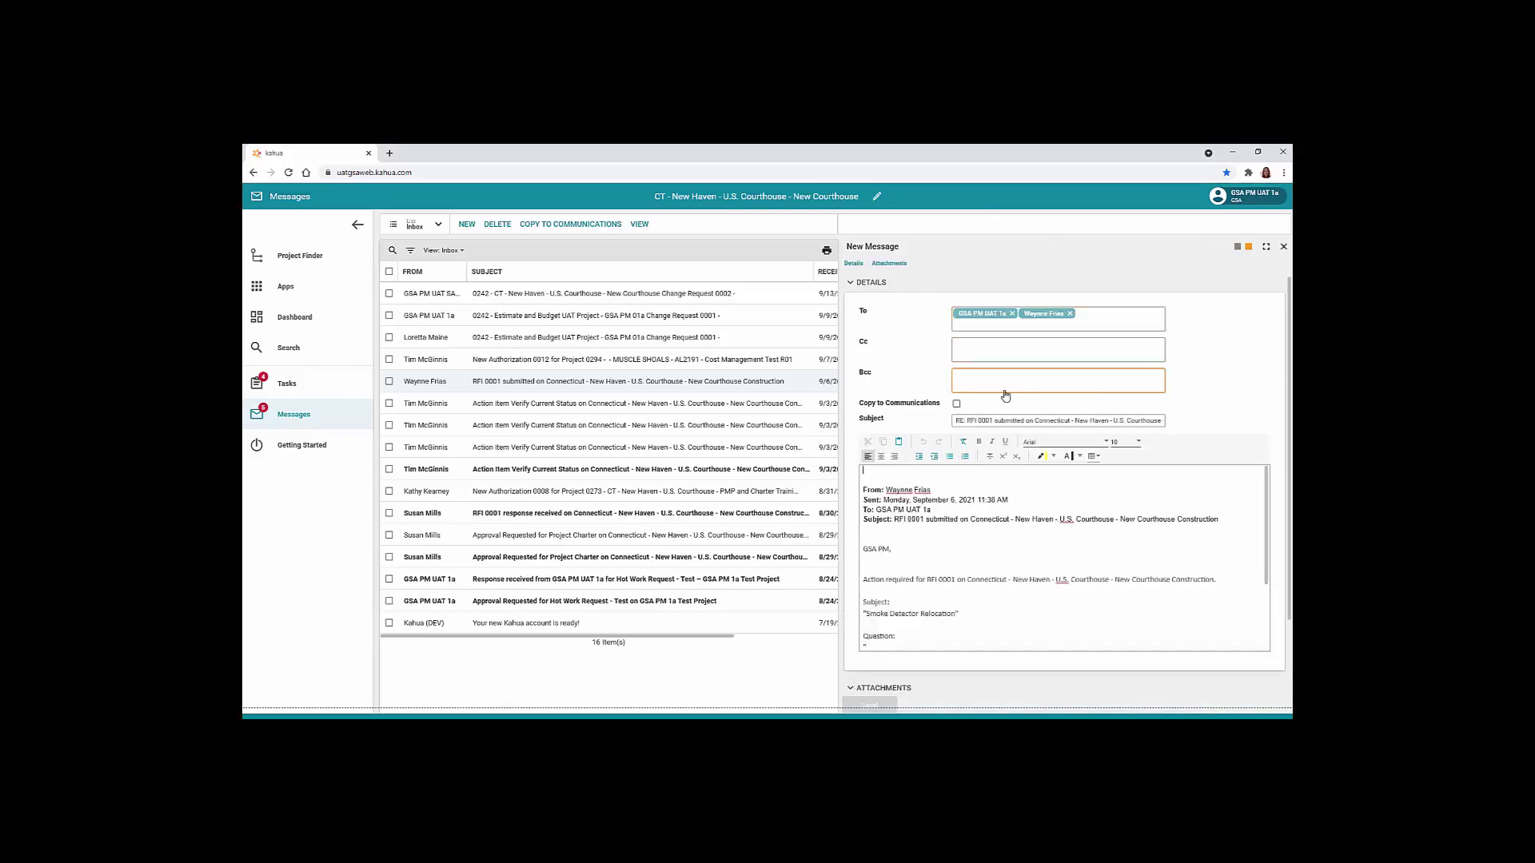
click(957, 405)
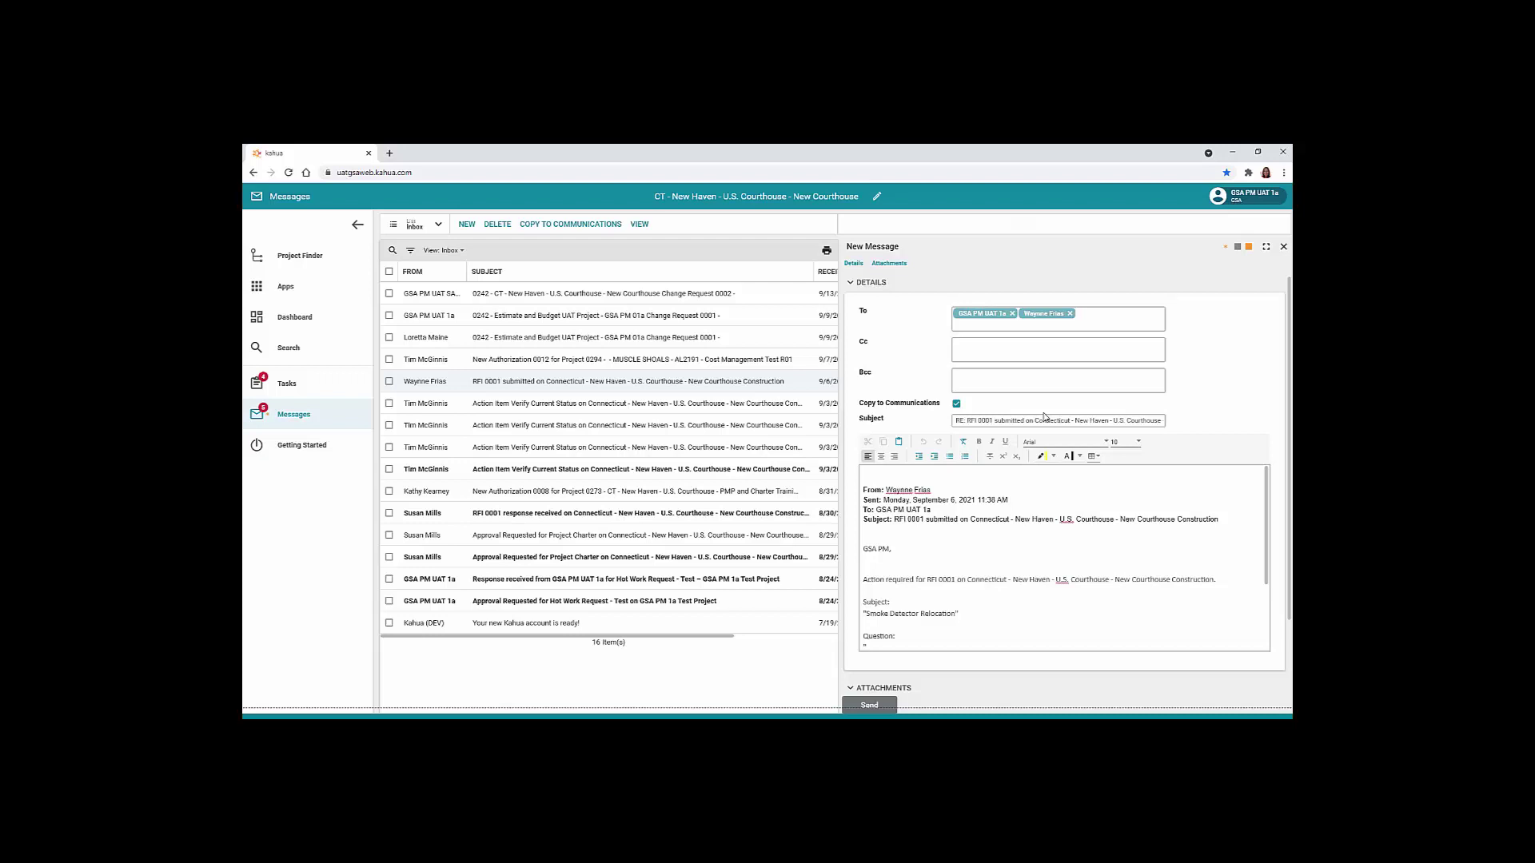
click(881, 473)
text(Will take care of this immediately.)
scroll(871, 631, down, 1)
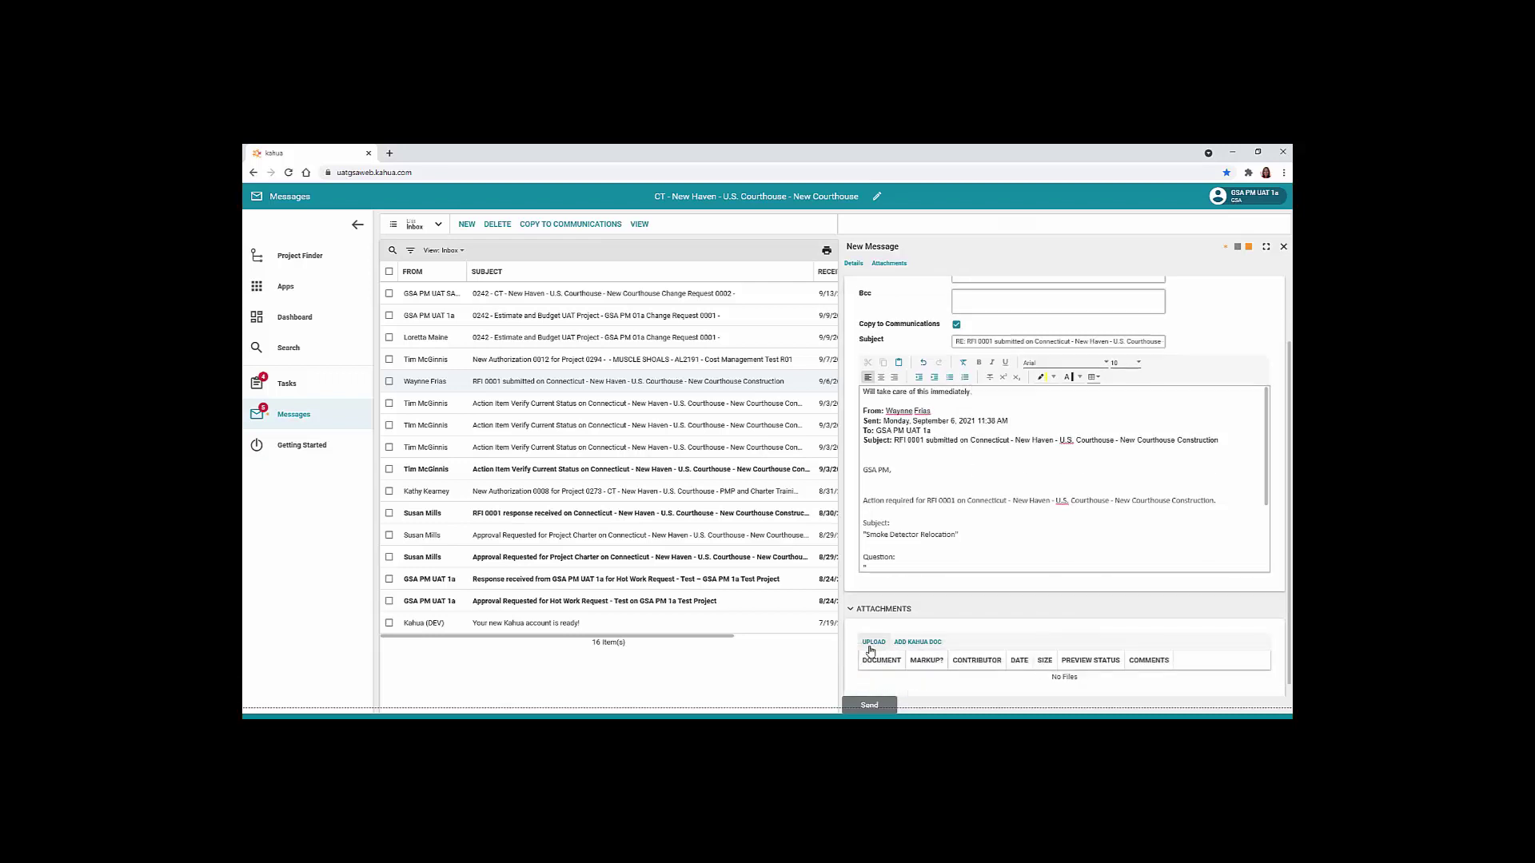
click(879, 706)
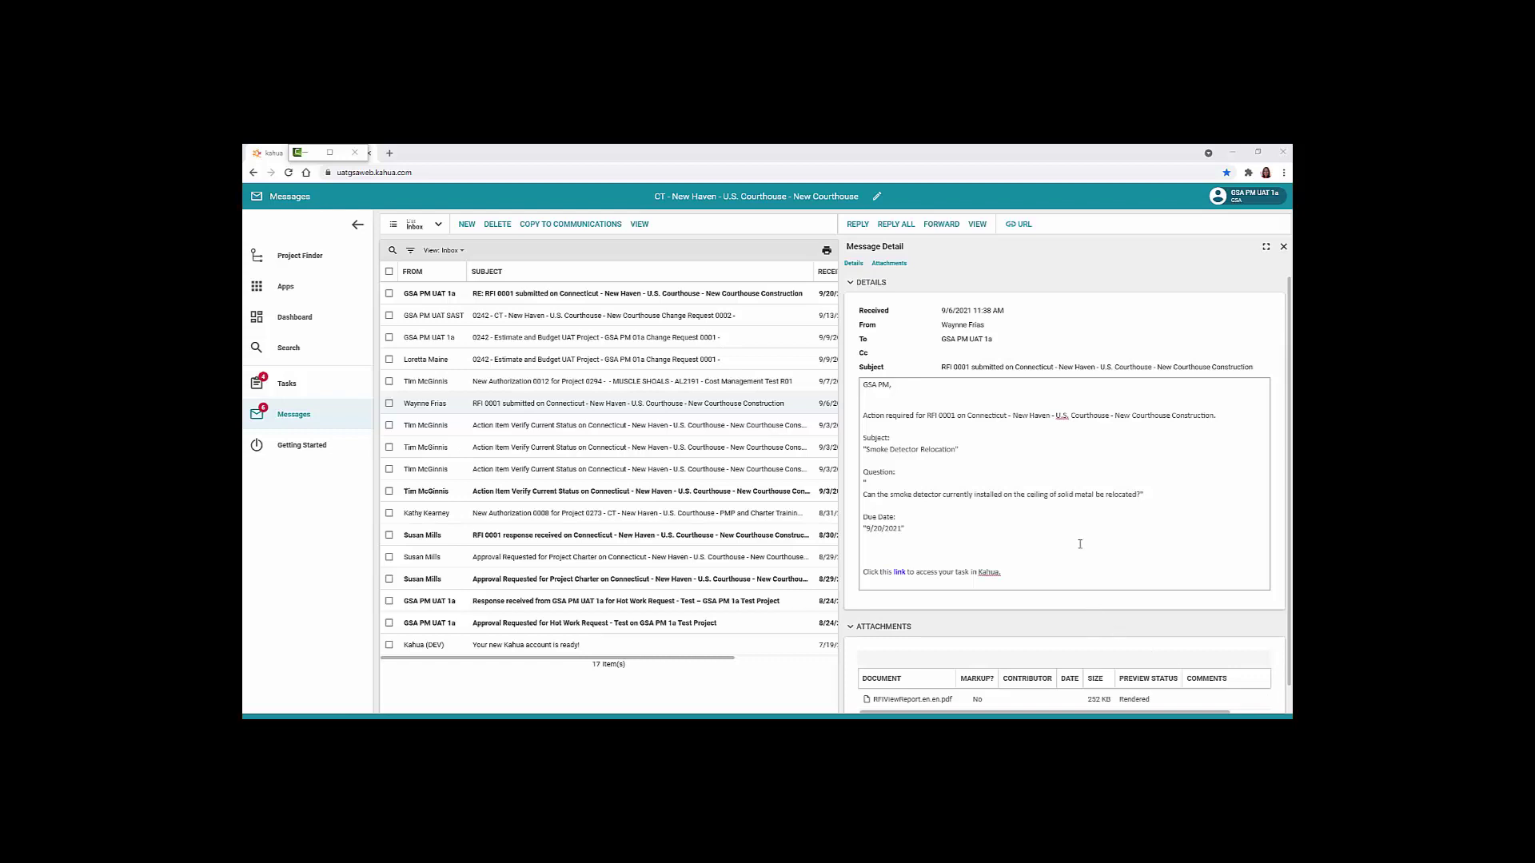
Forward the RFI 0001 message to two GSA contacts
click(939, 226)
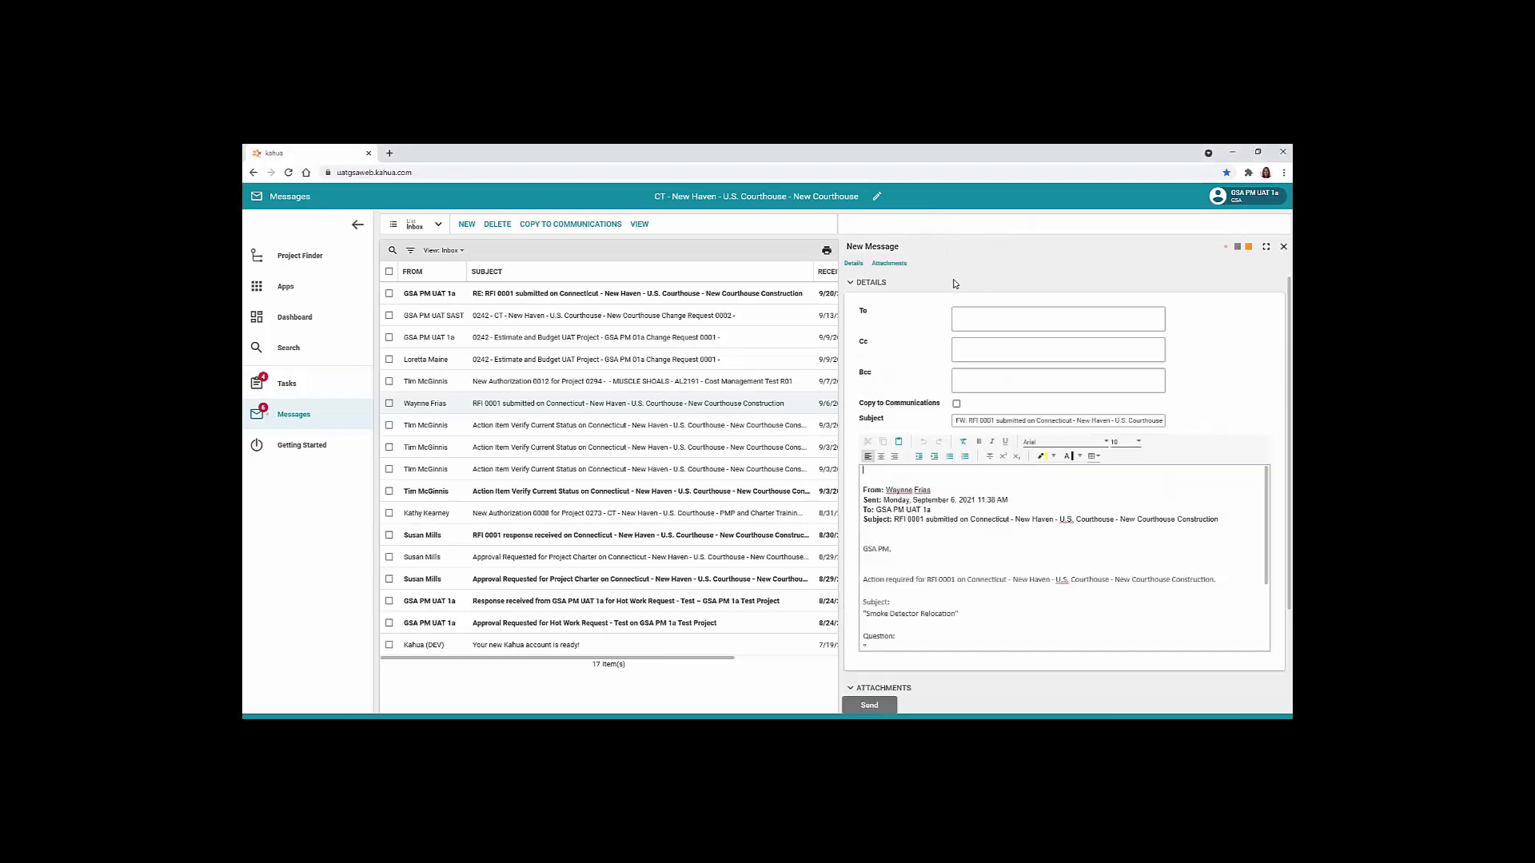
click(970, 328)
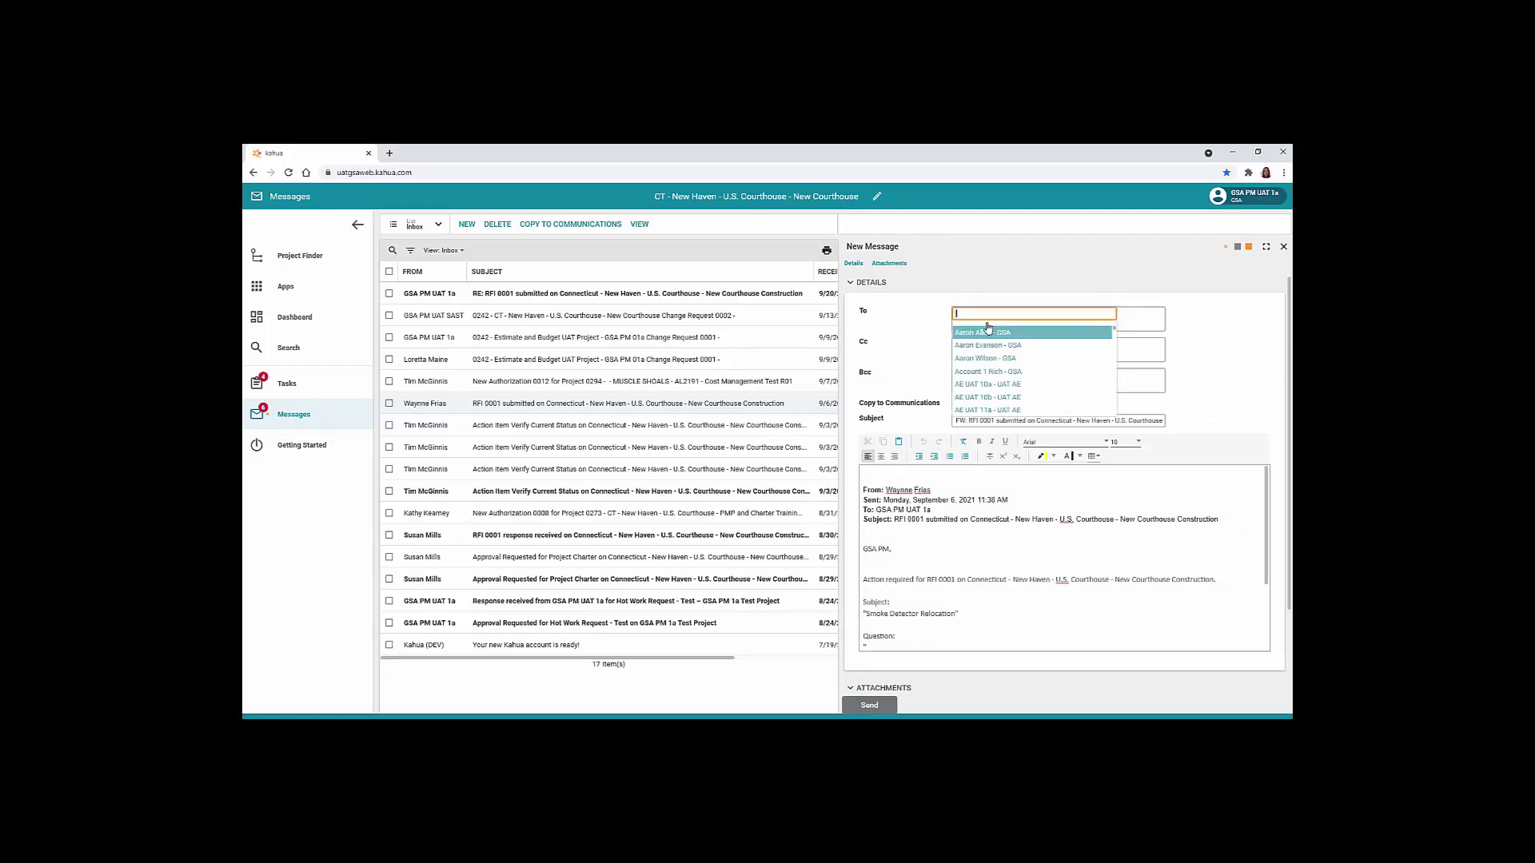
text(Bert)
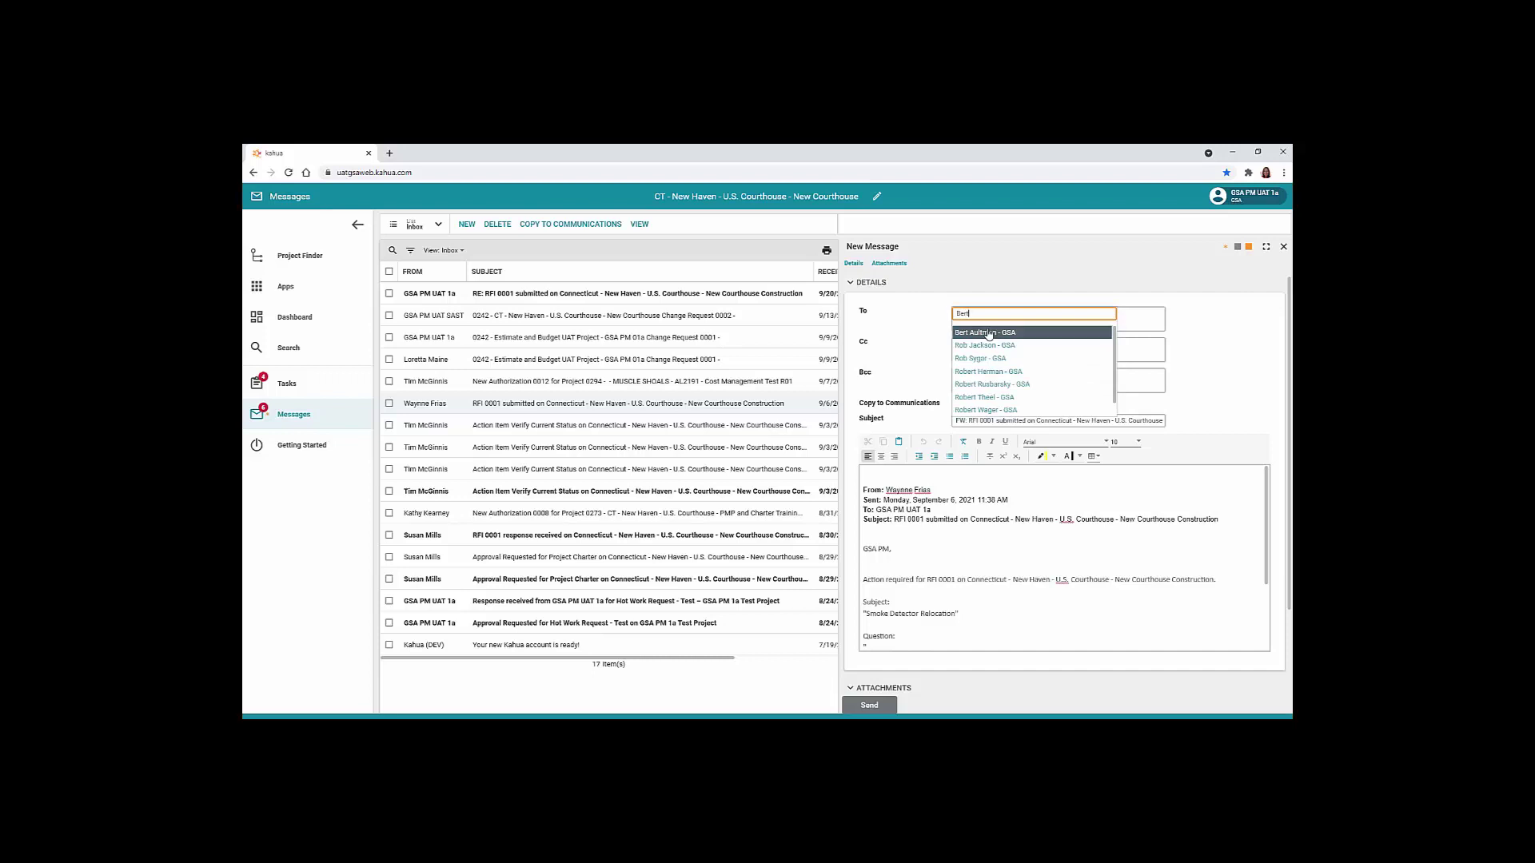
click(989, 332)
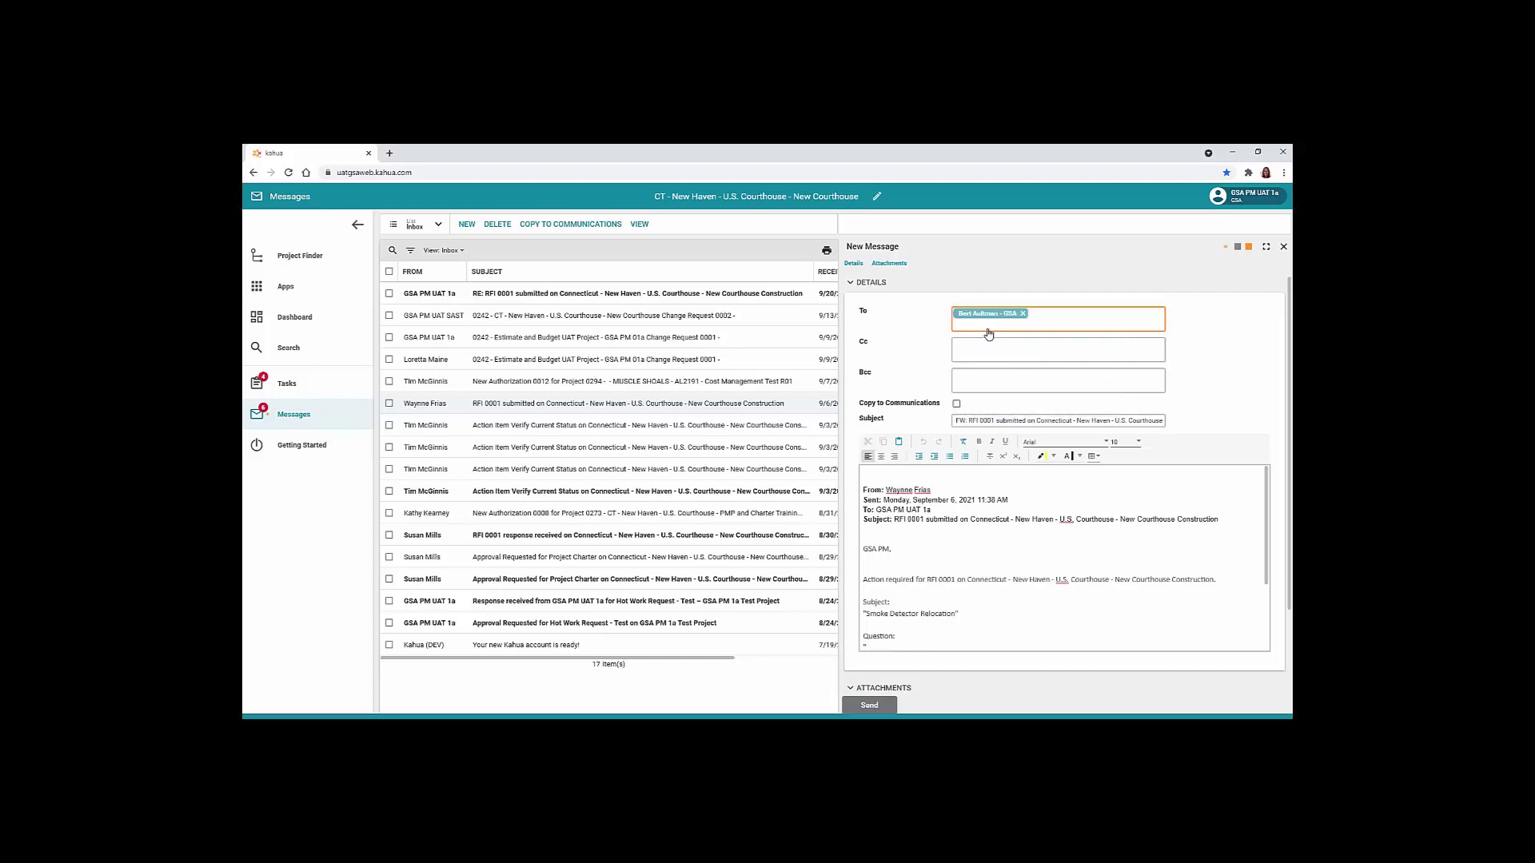
click(1046, 321)
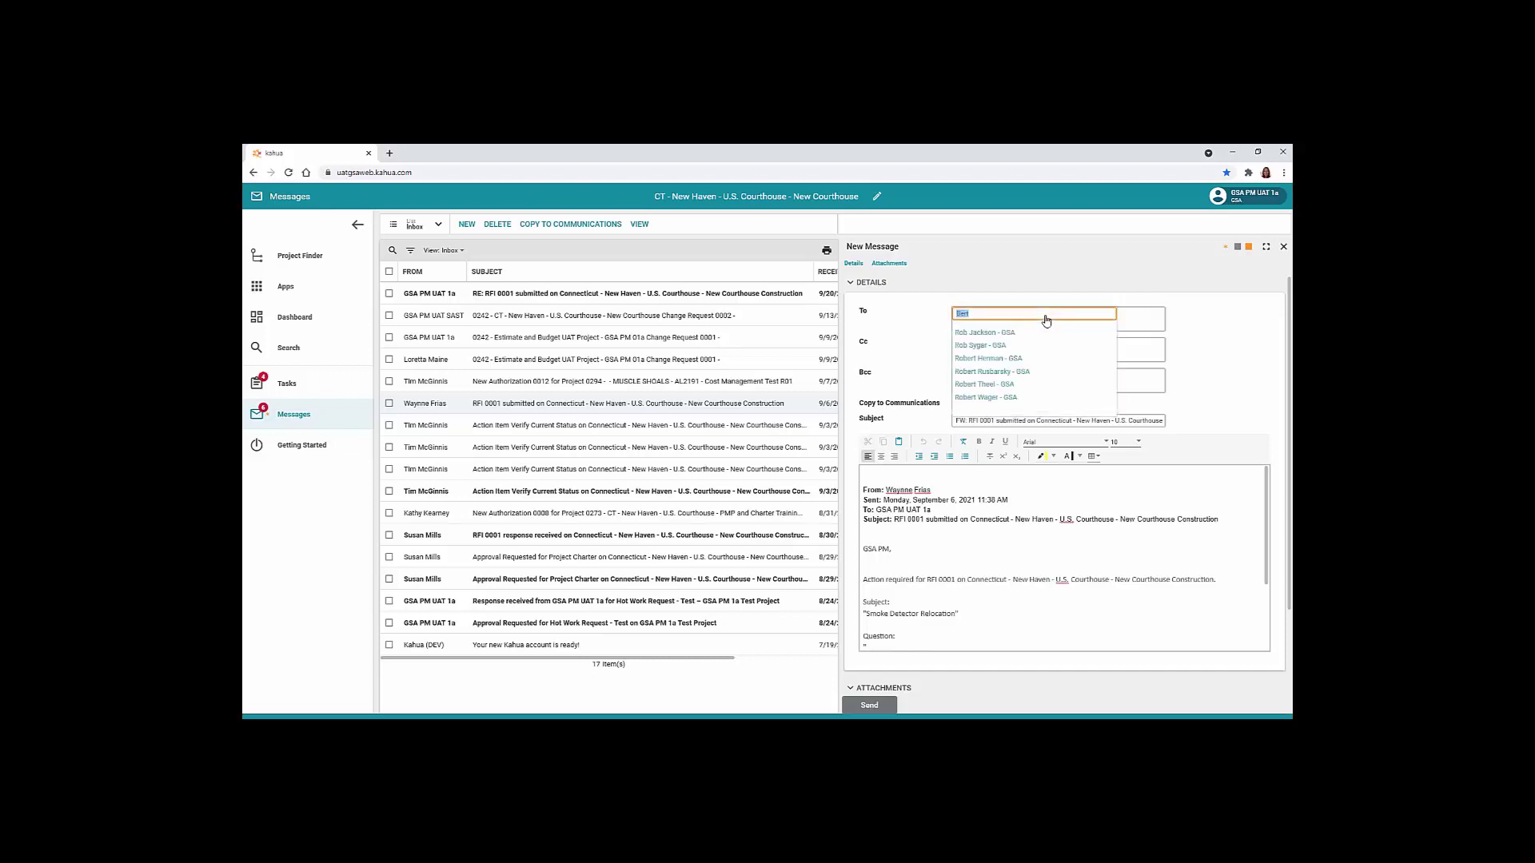
text(Susan)
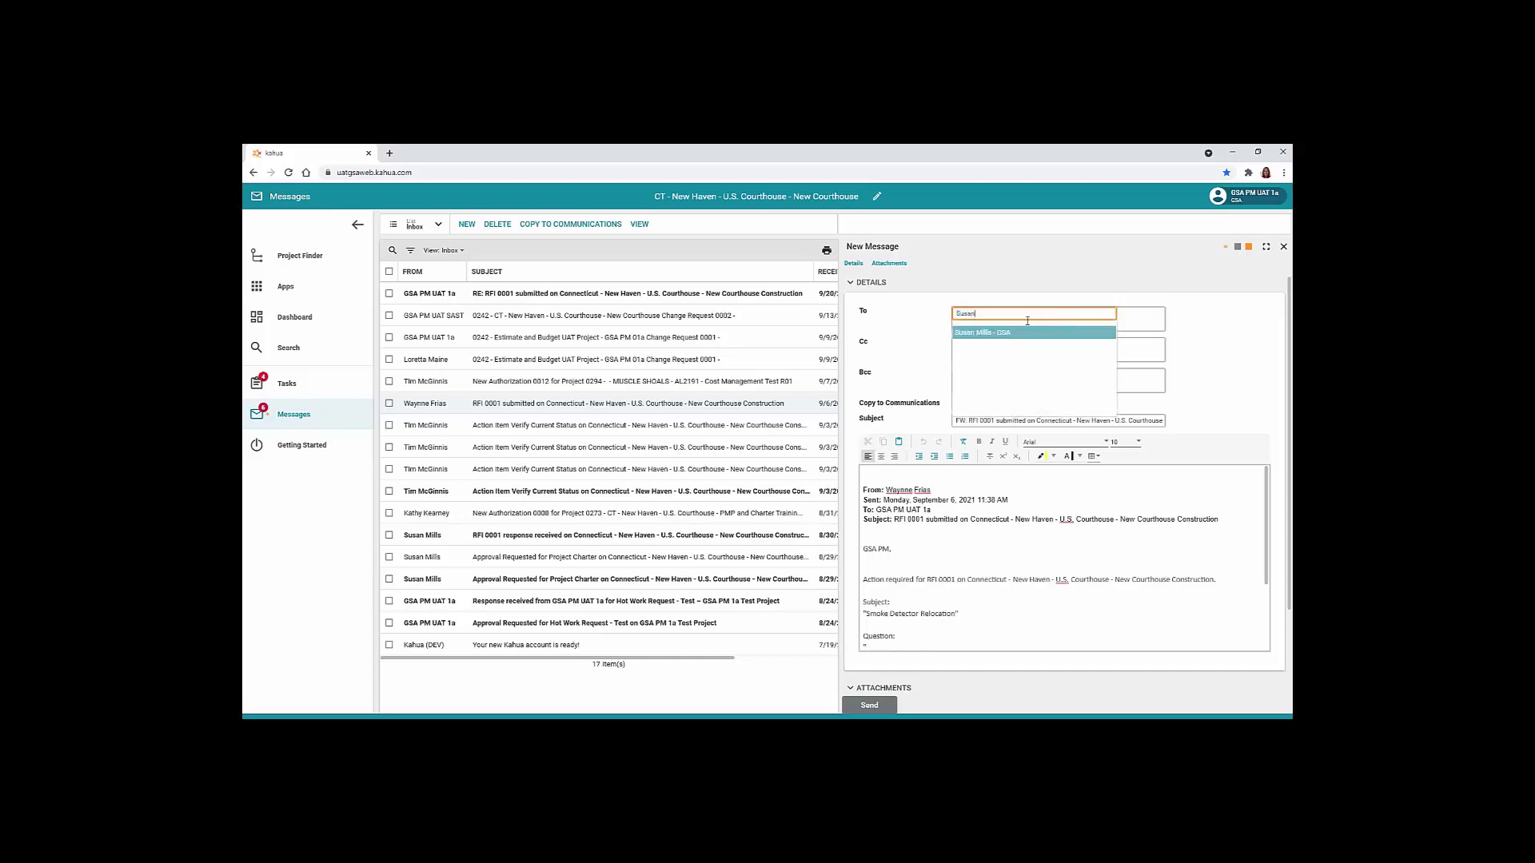
click(1017, 333)
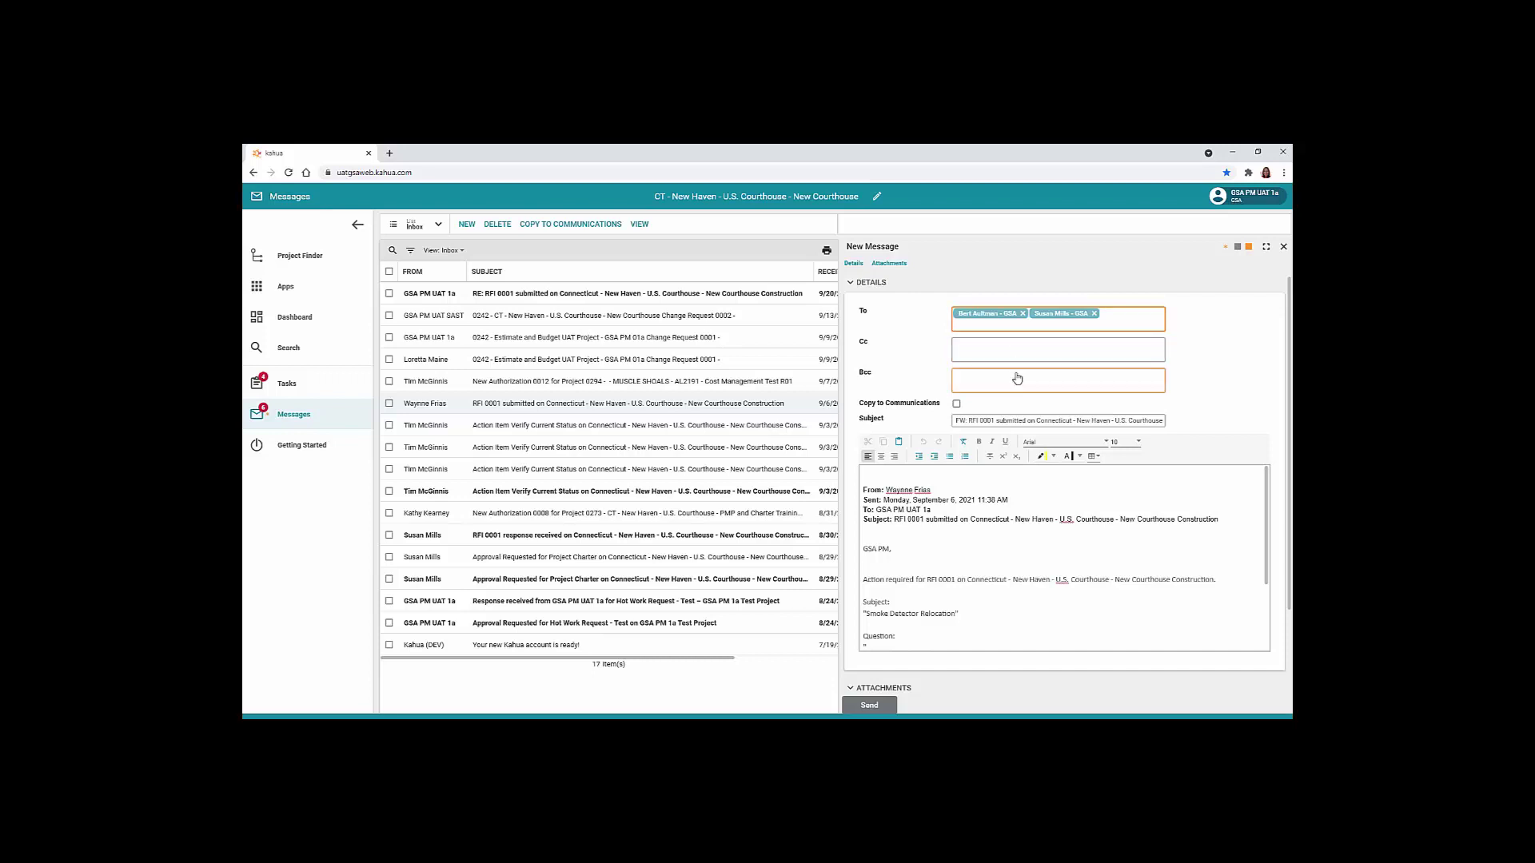
Copy the forward to Communications, add a 'Please revie…' note, and send it
click(957, 404)
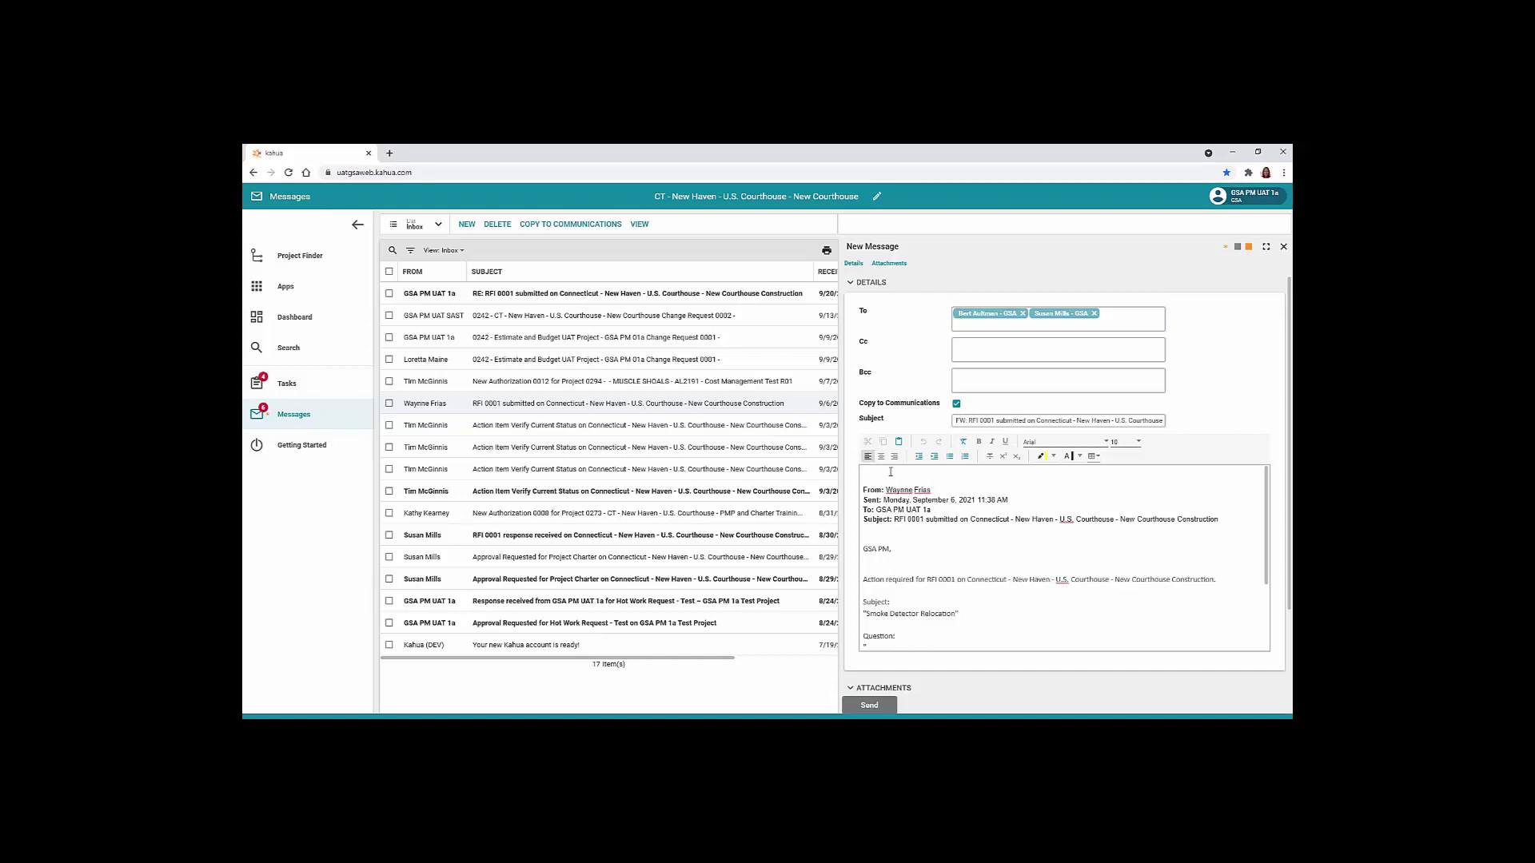
text(Please revie)
scroll(970, 581, down, 5)
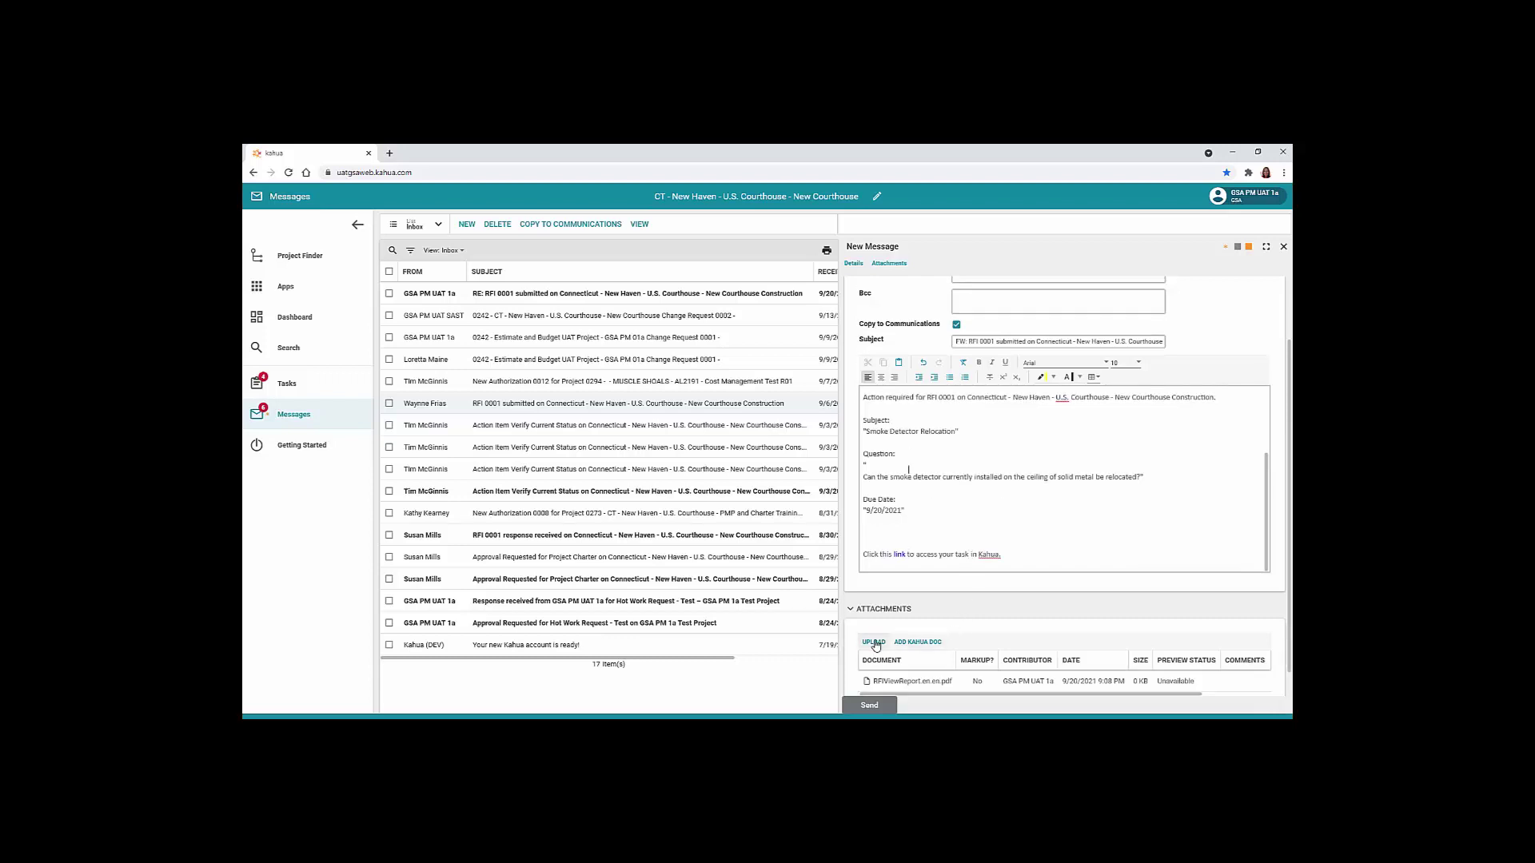
scroll(875, 646, down, 1)
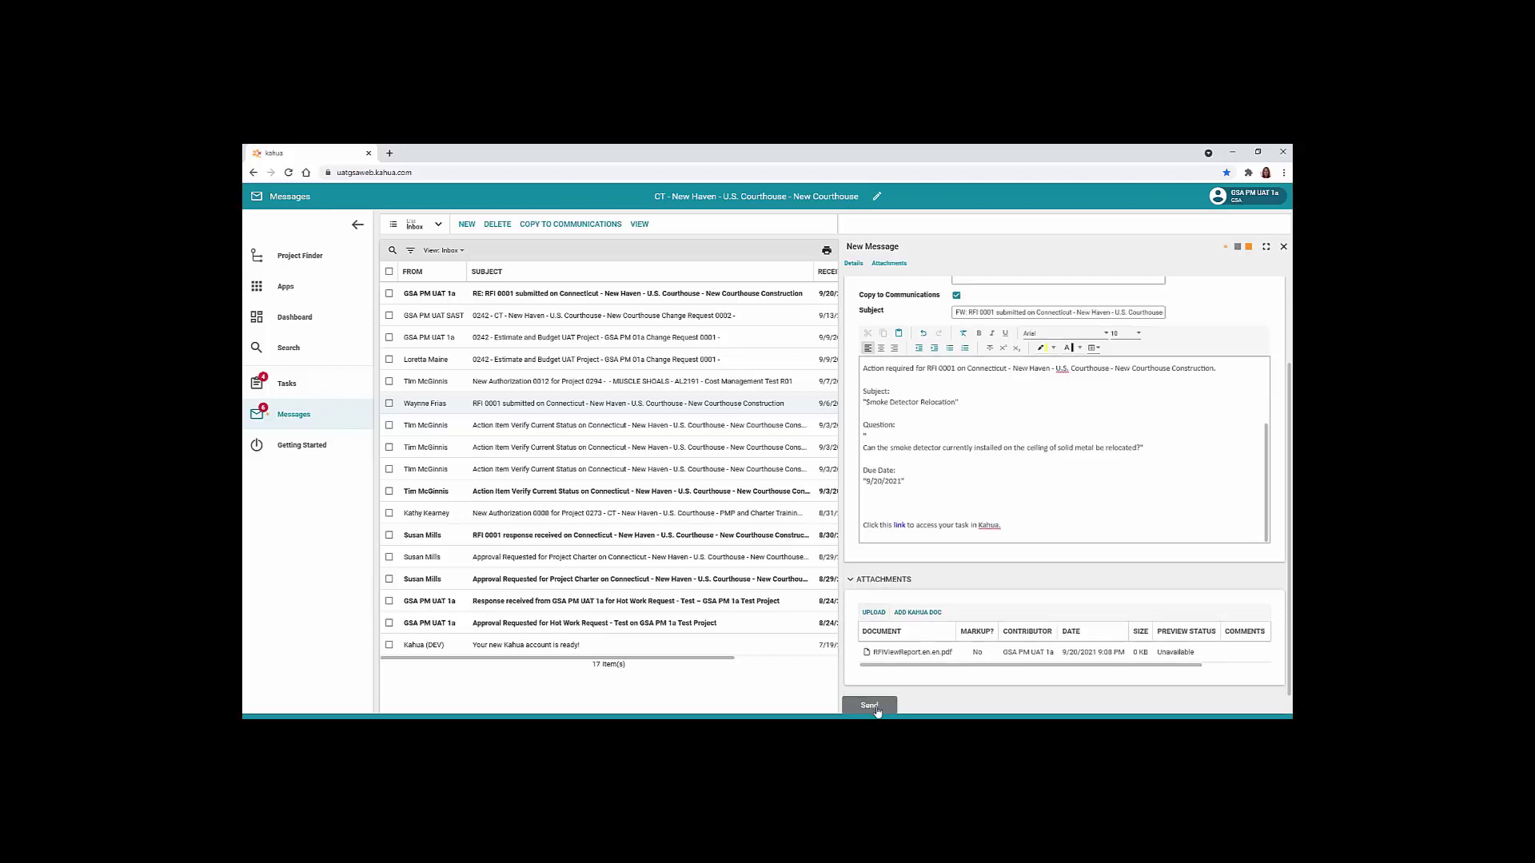
click(872, 706)
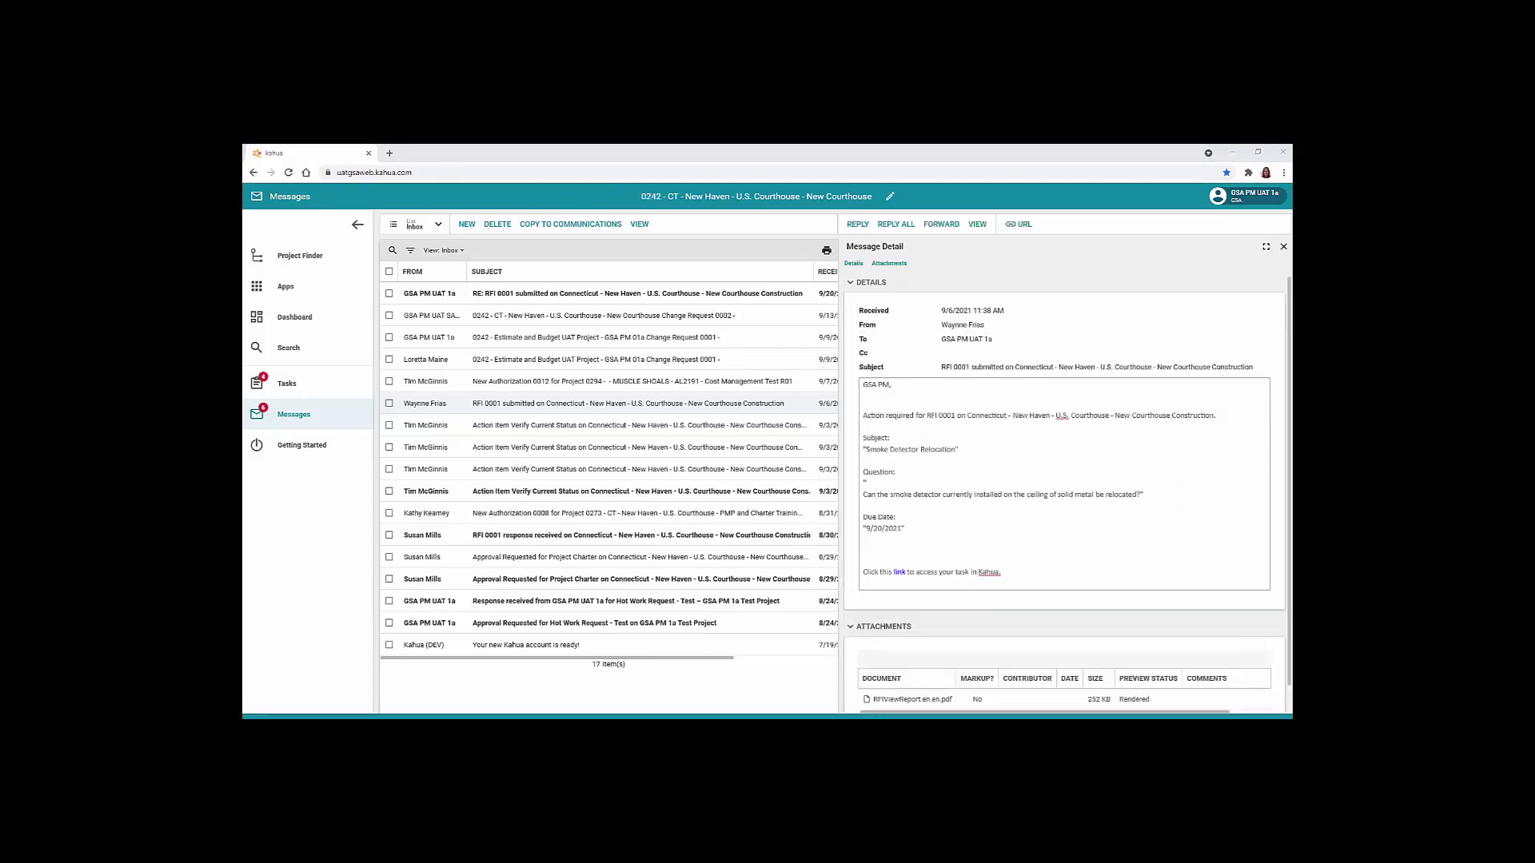
Start a new message addressed to two GSA project contacts
click(1284, 248)
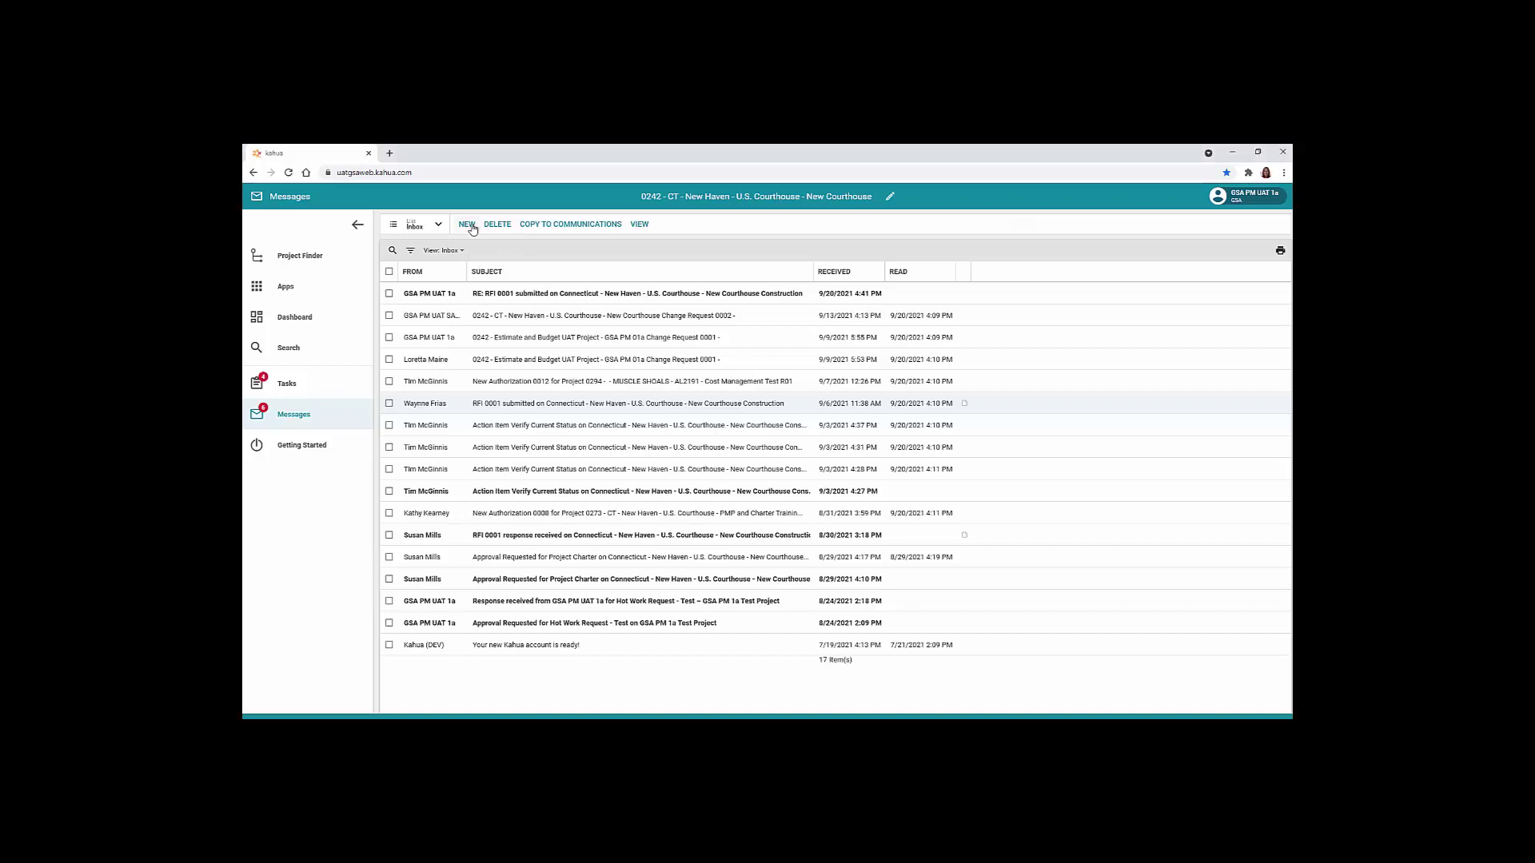
click(467, 224)
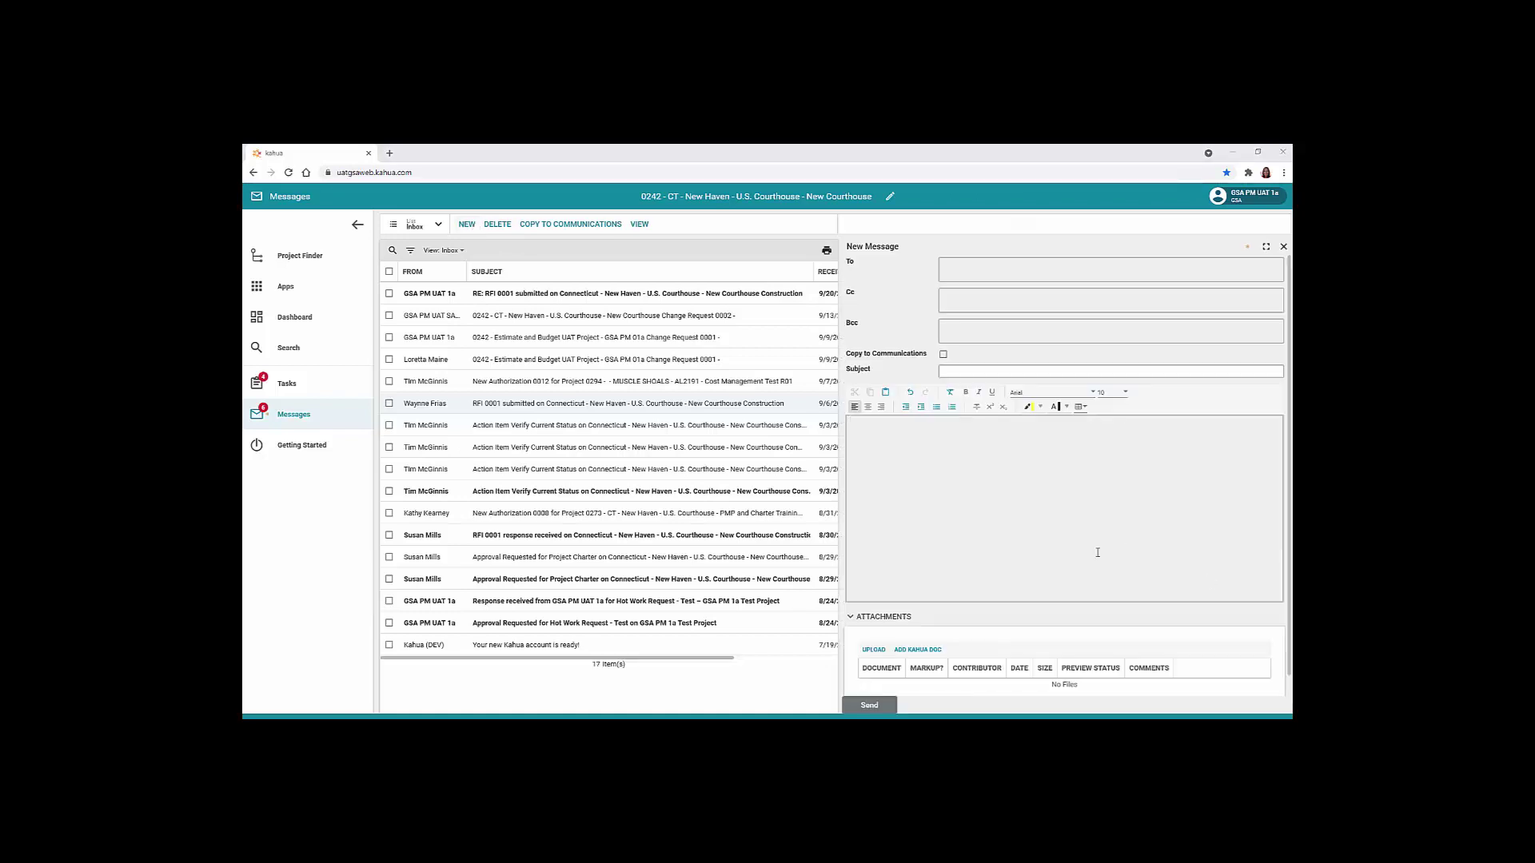
click(999, 274)
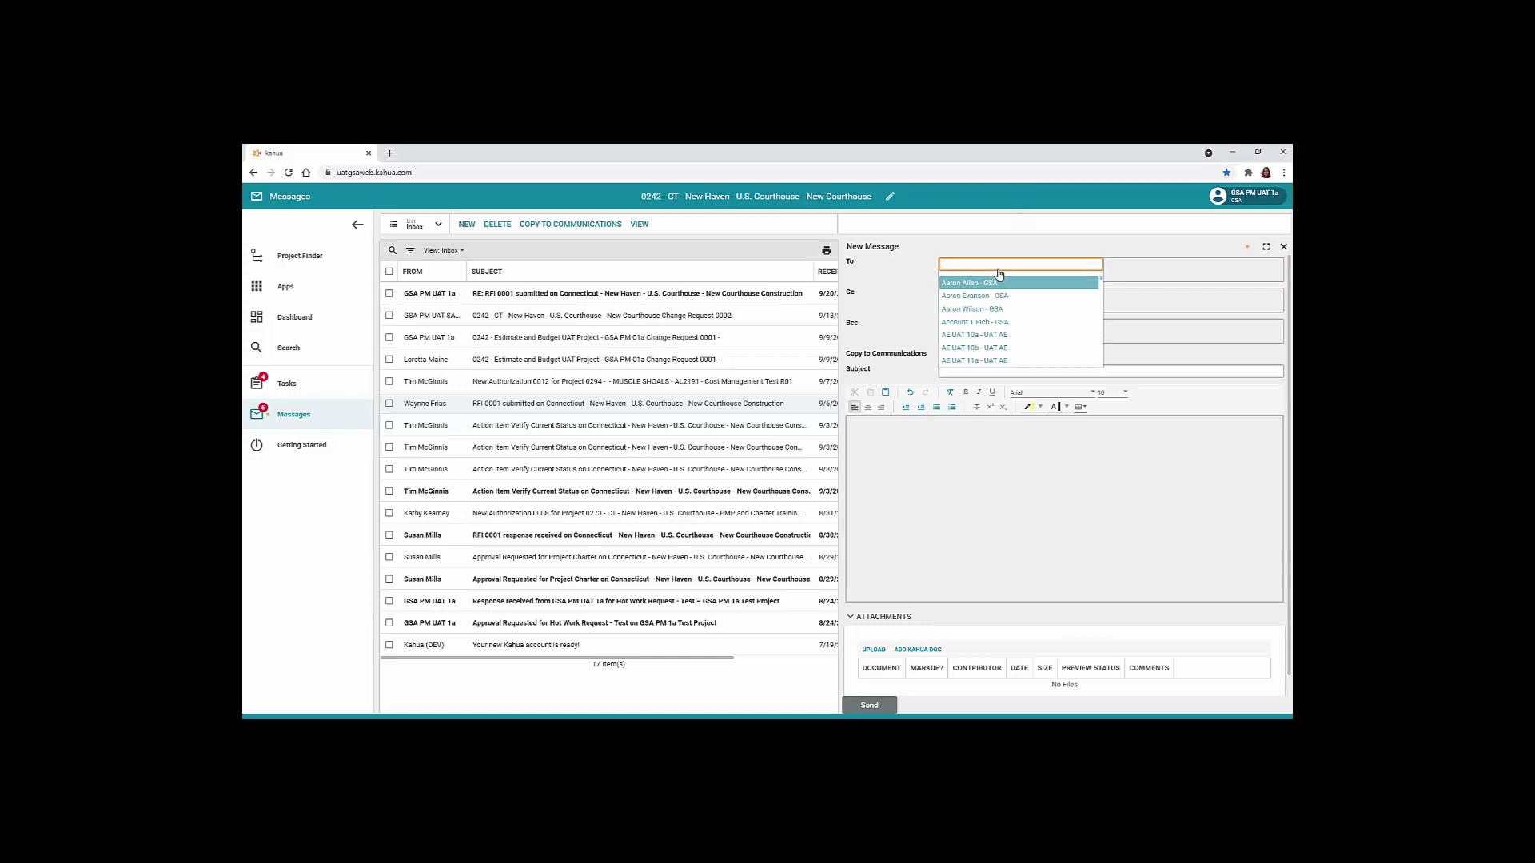
text(ber)
click(1001, 284)
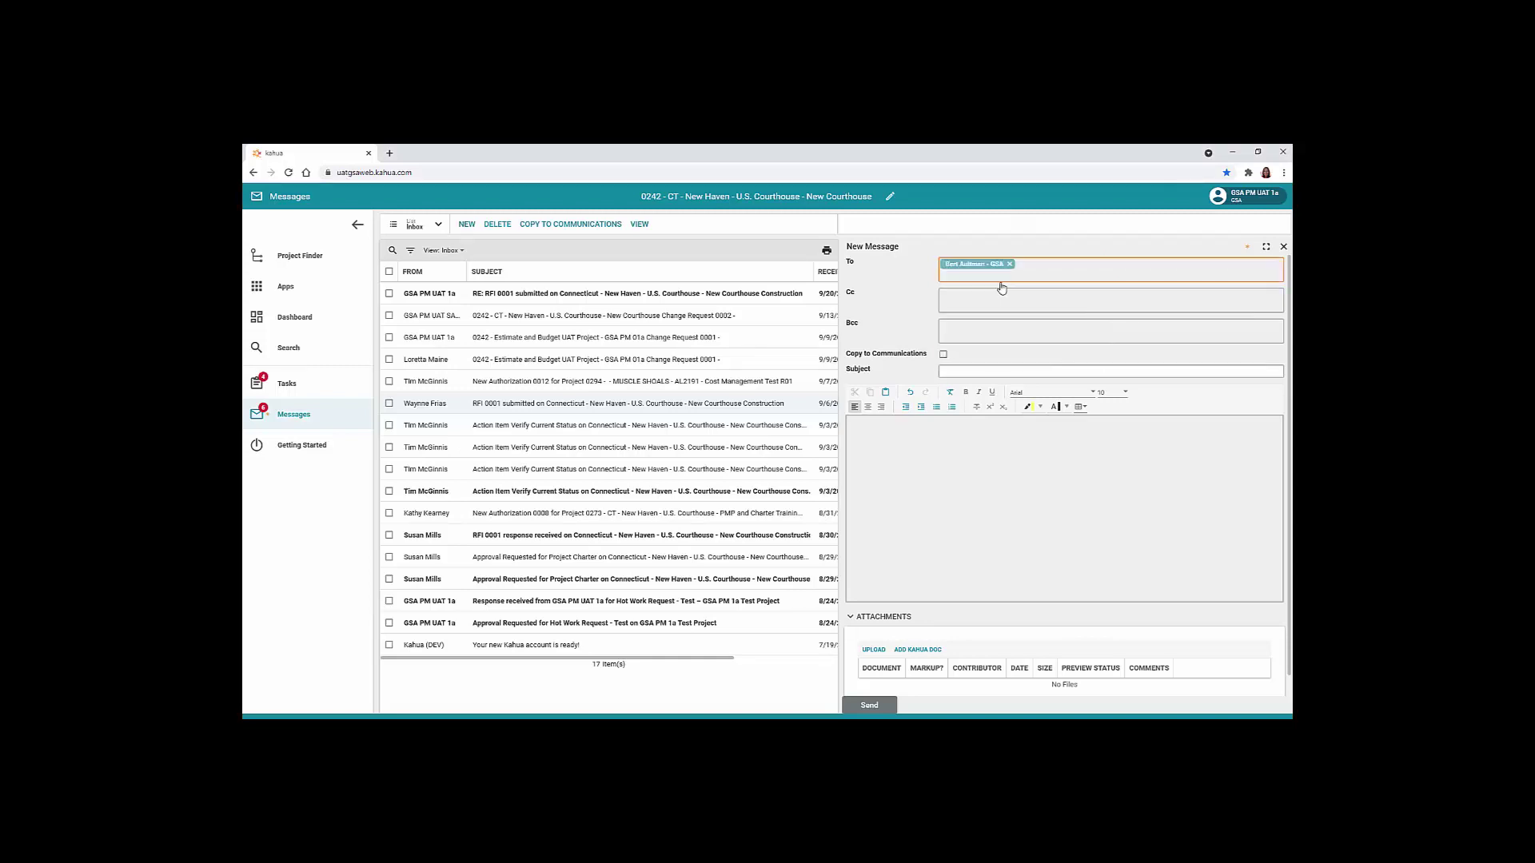
click(1044, 269)
text(Susan)
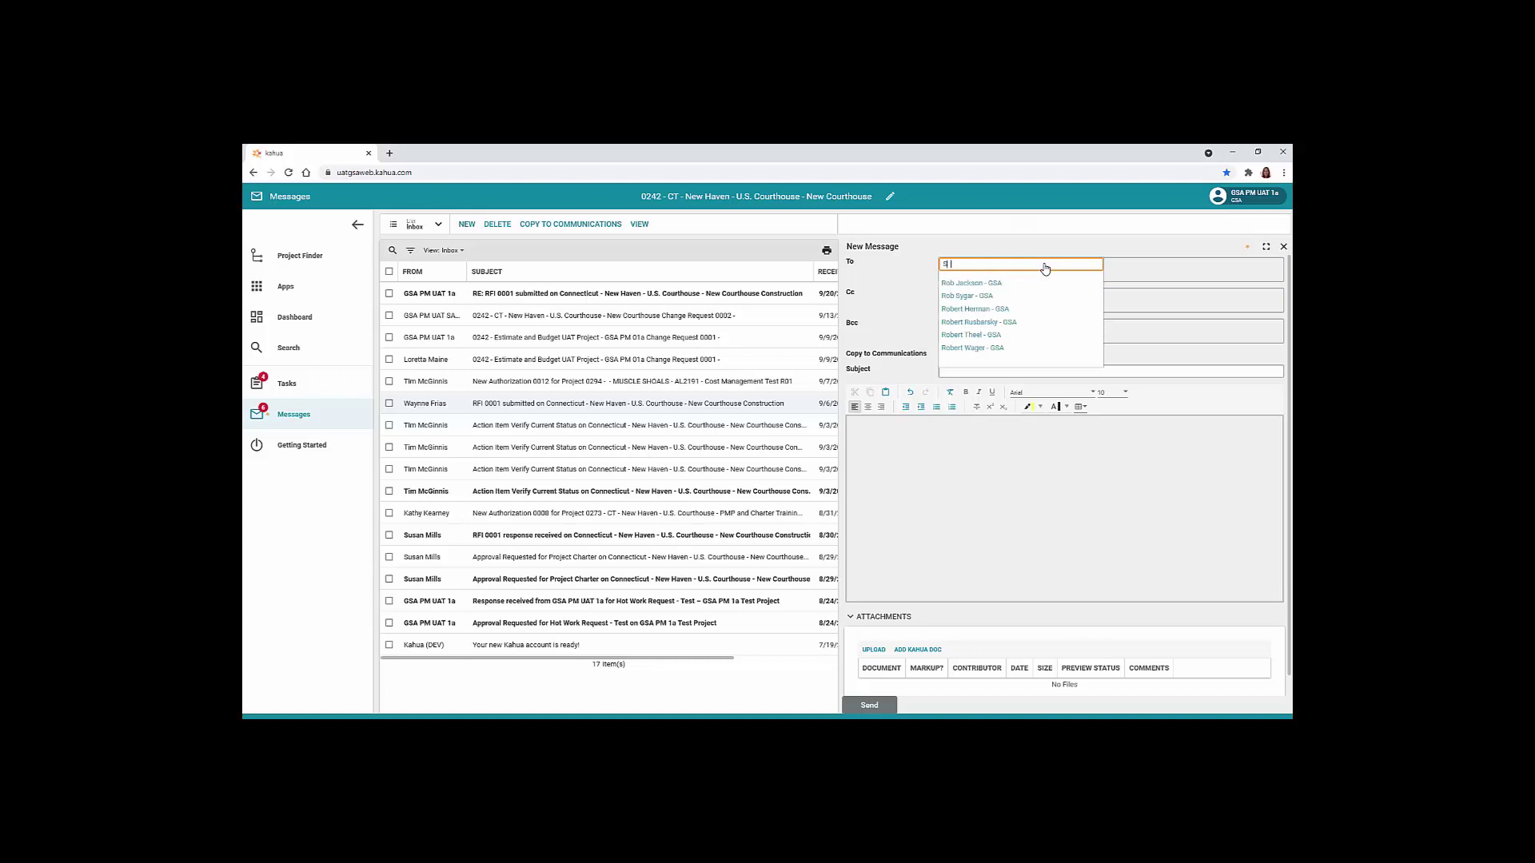
click(1023, 285)
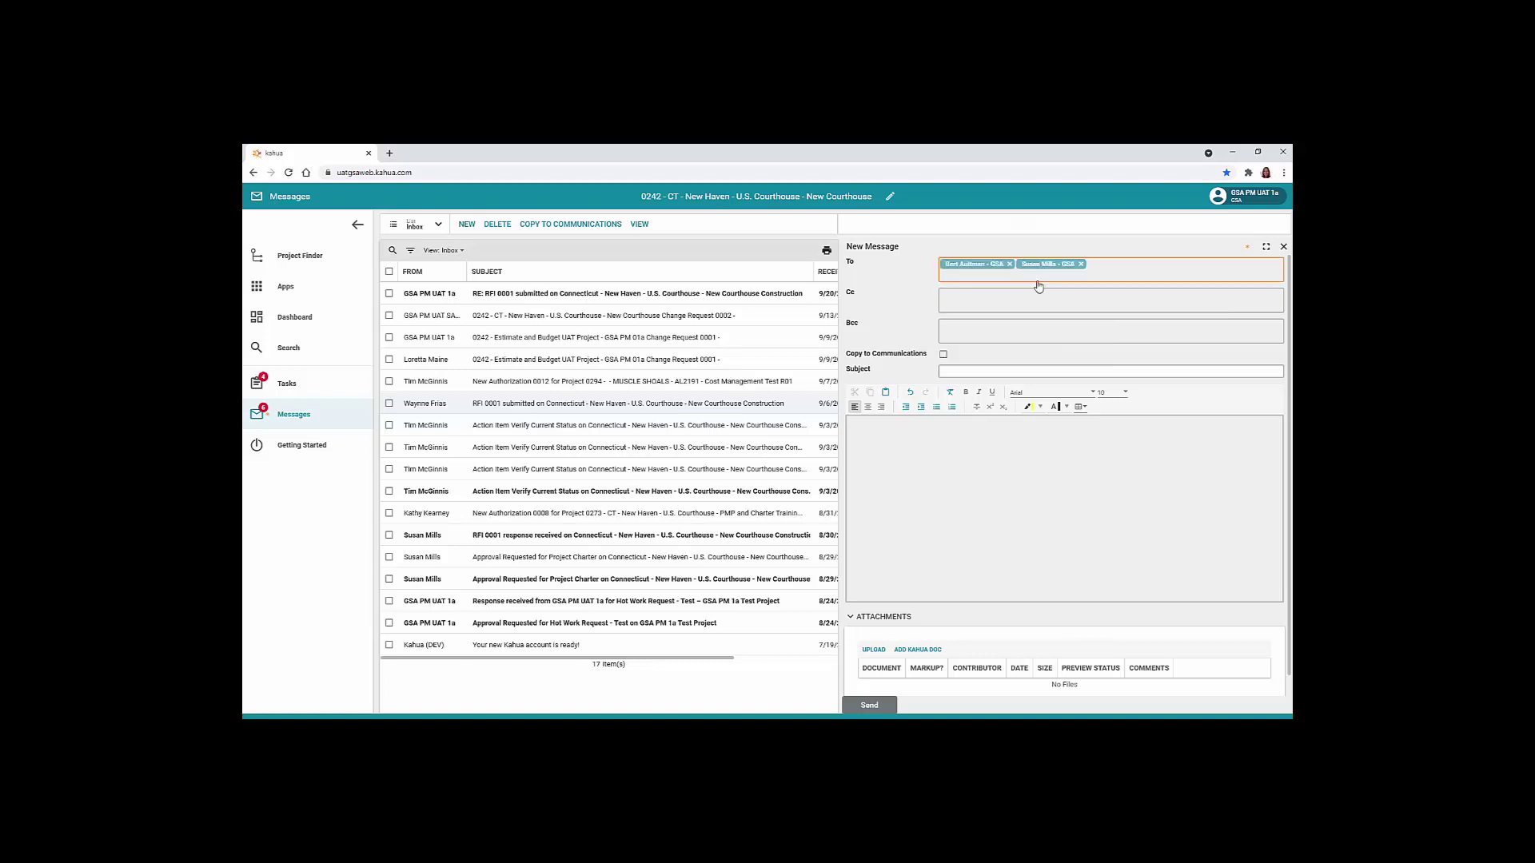
Add an external contractor e-mail address as third recipient and enable Copy to Communications
click(1135, 271)
click(1008, 313)
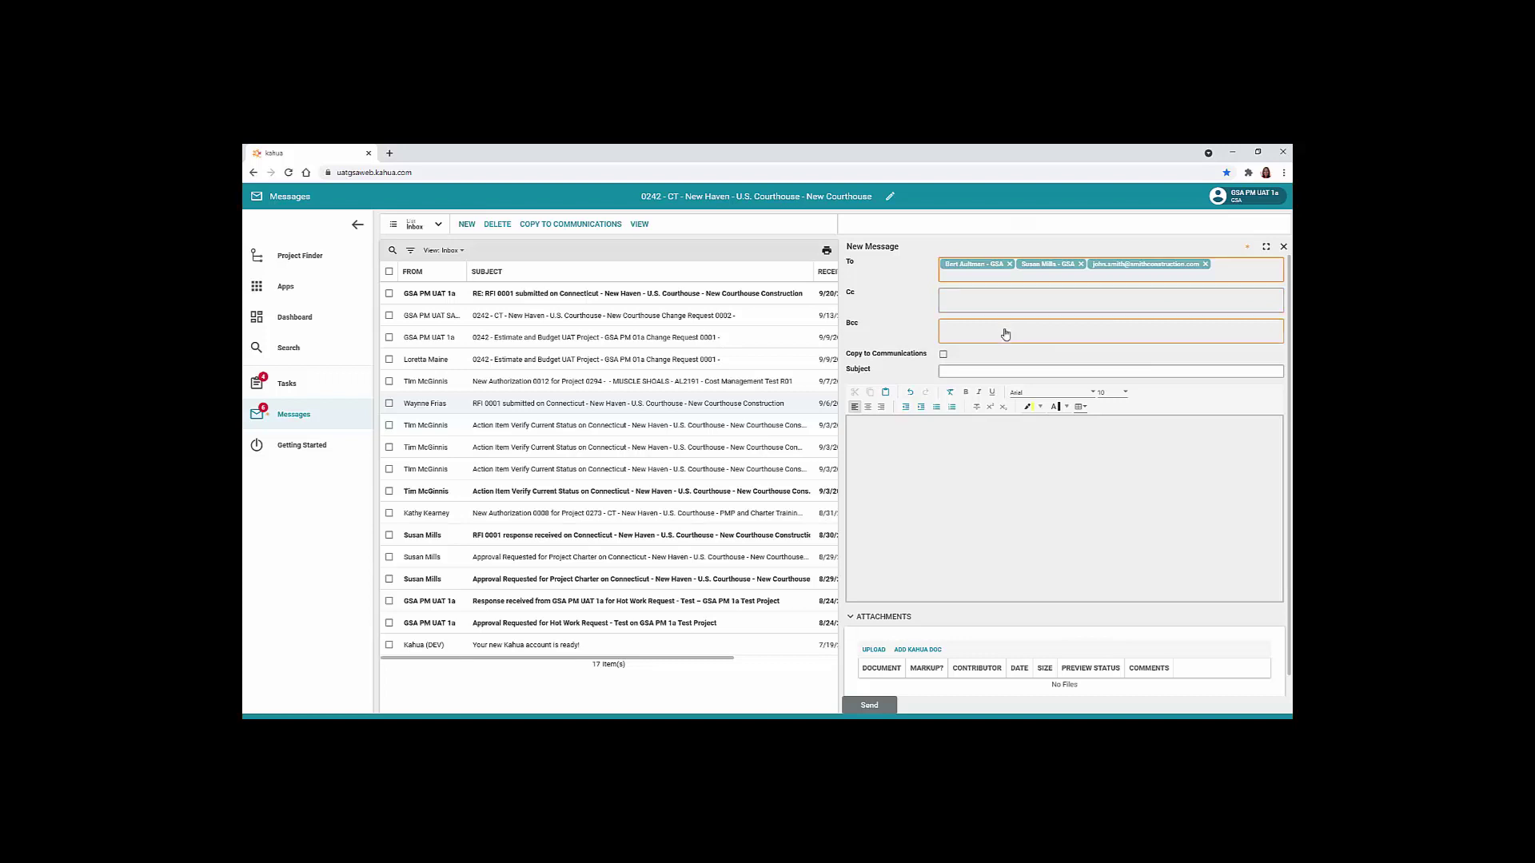
click(944, 355)
Enter the subject 'New Haven Courthouse Safety Meeting' and paste the meeting announcement as body
click(1012, 372)
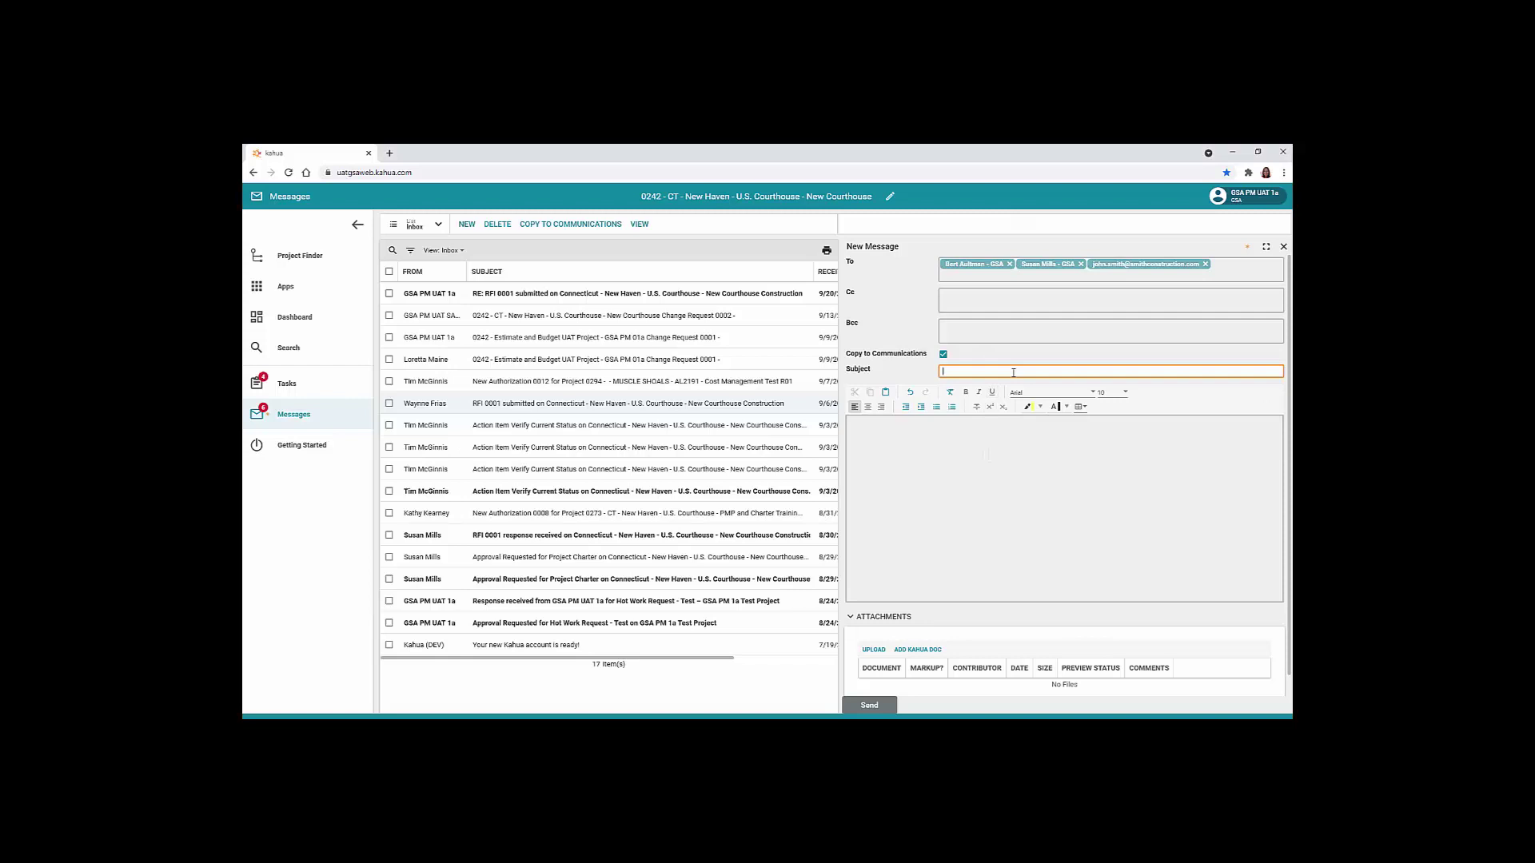
text(New Haven Courthouse - Safety Meeting)
key(Tab)
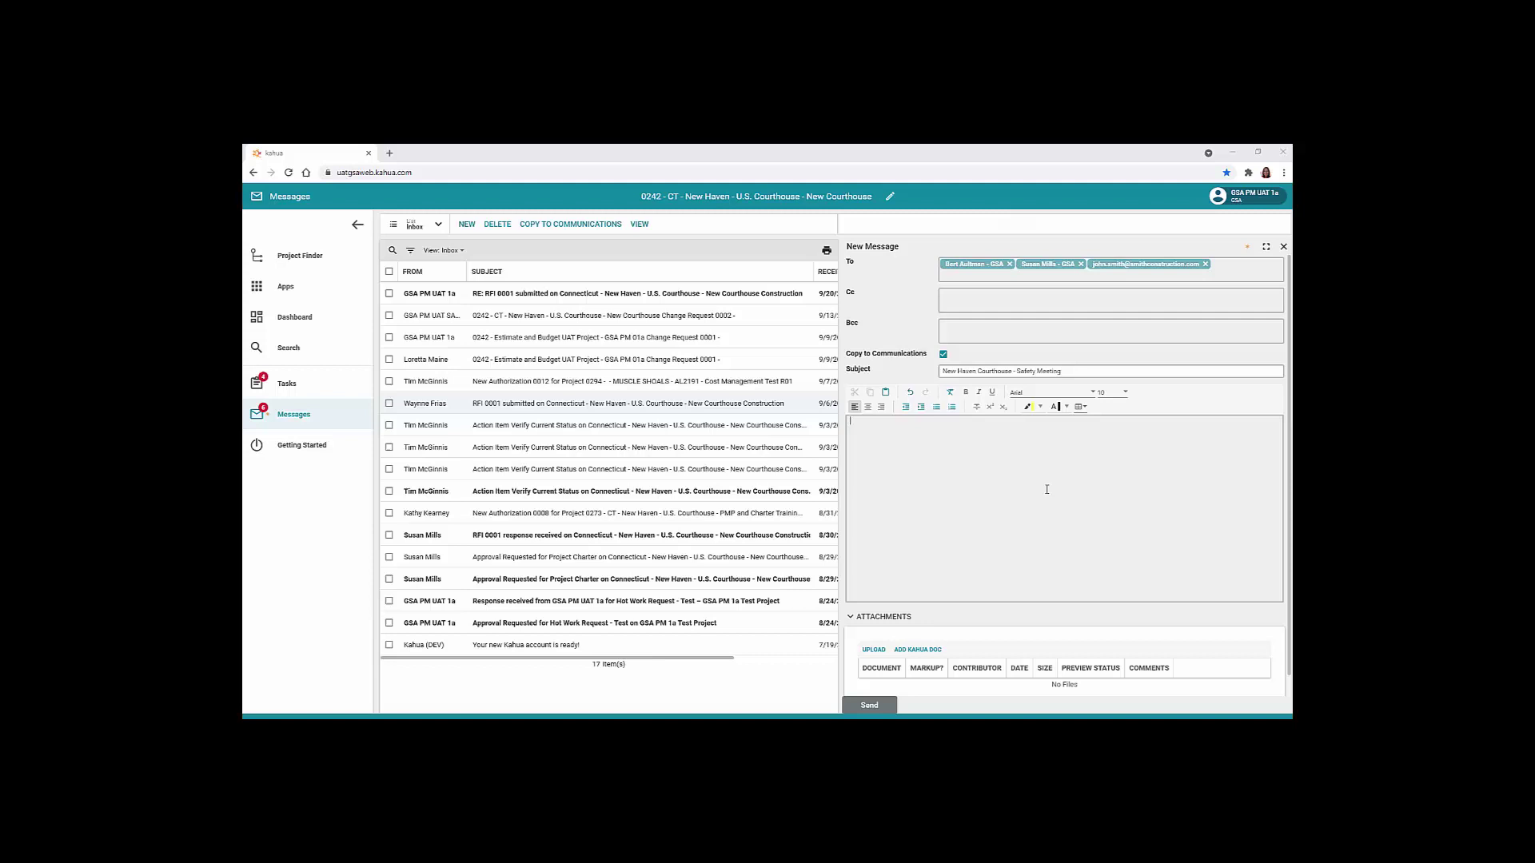
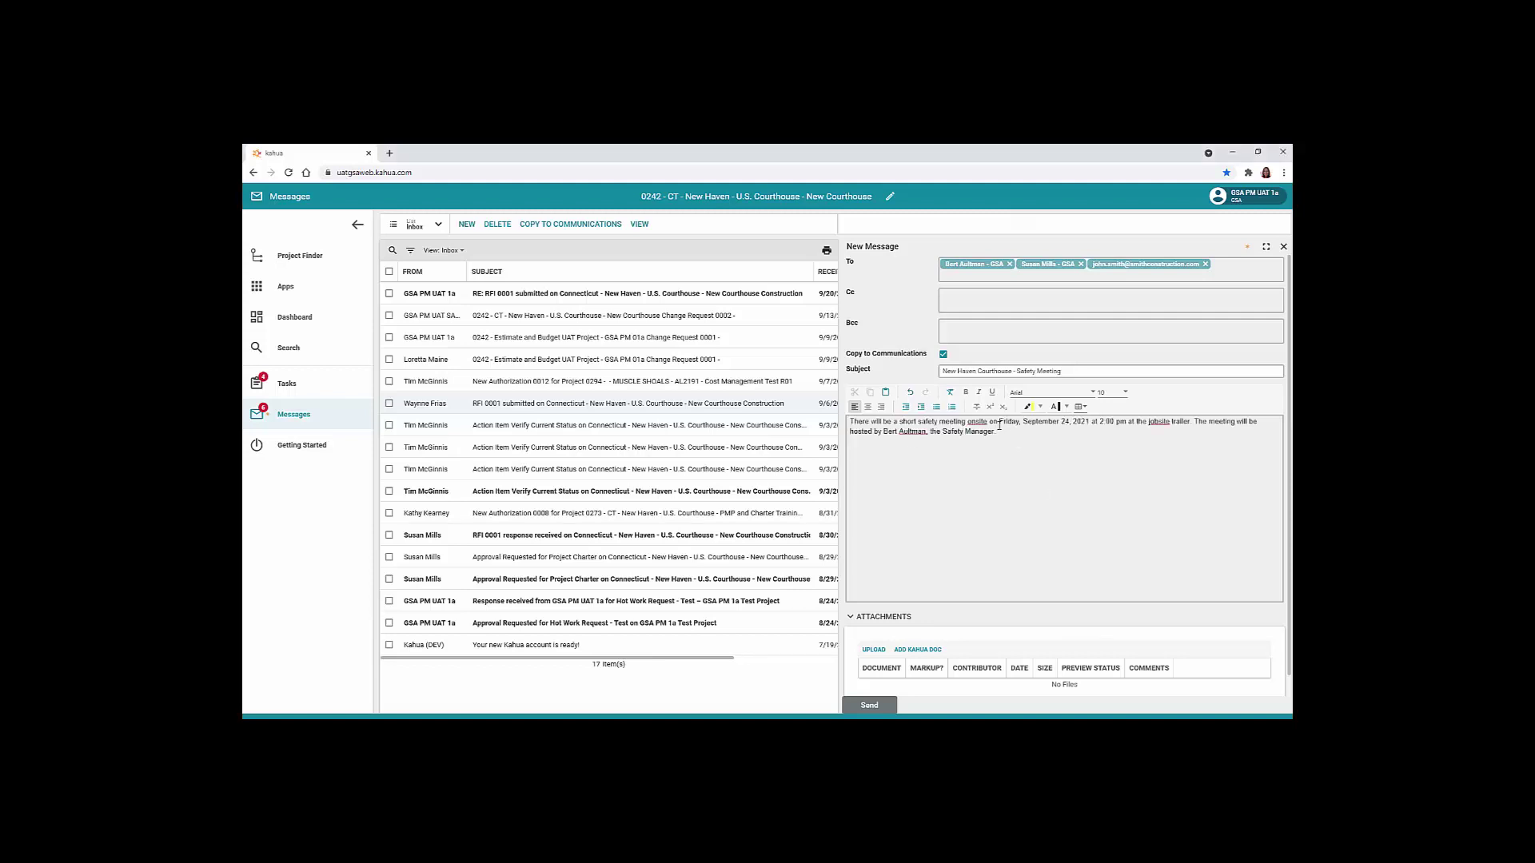
Bold the Friday 2:00 pm meeting date and time, then send the message
drag(999, 422, 1127, 424)
click(966, 392)
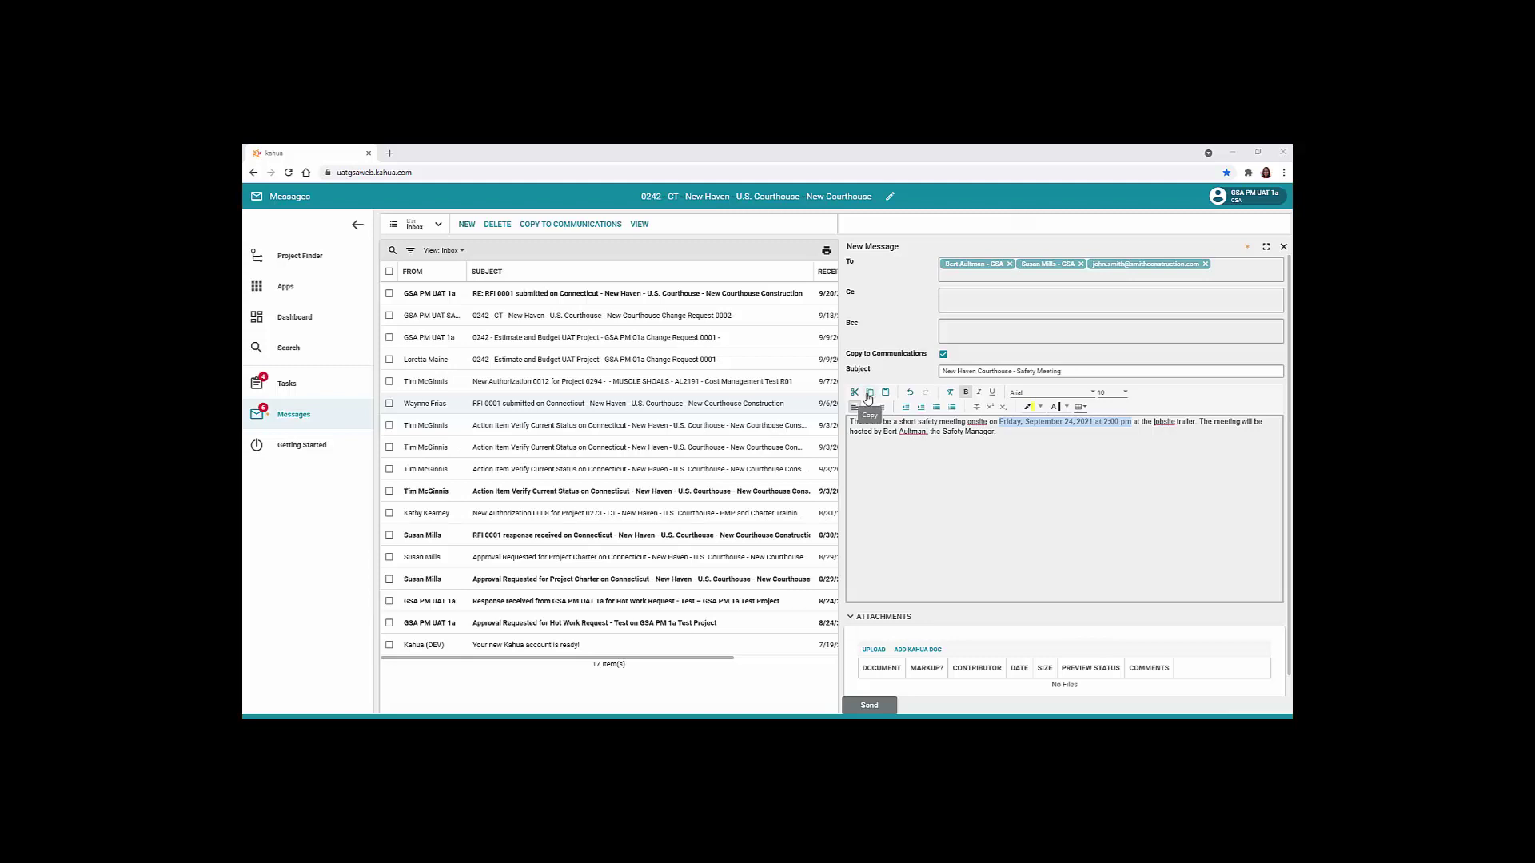
click(868, 398)
scroll(957, 543, down, 1)
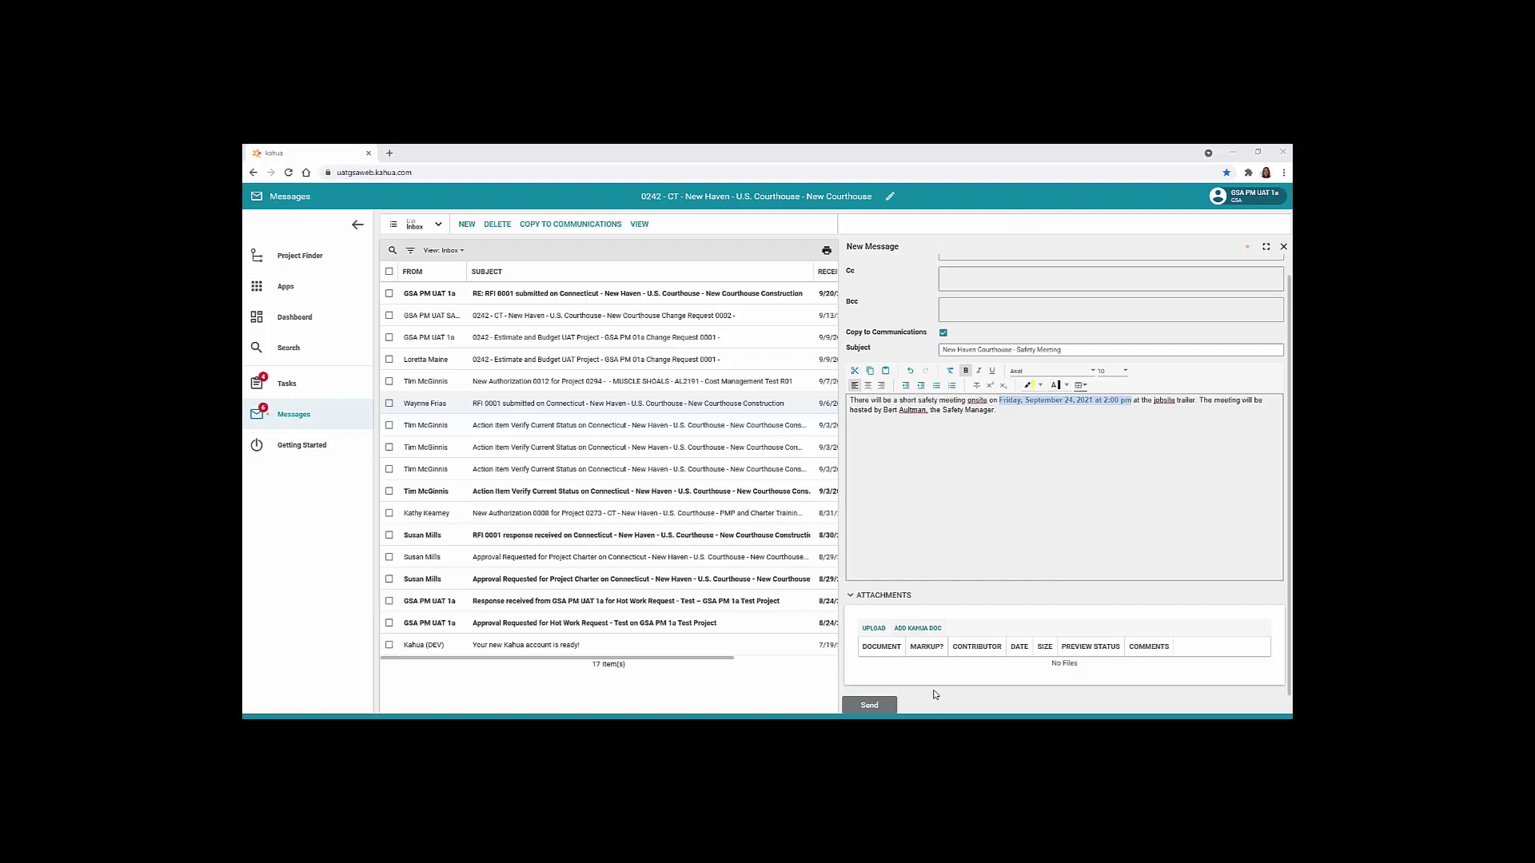
click(869, 705)
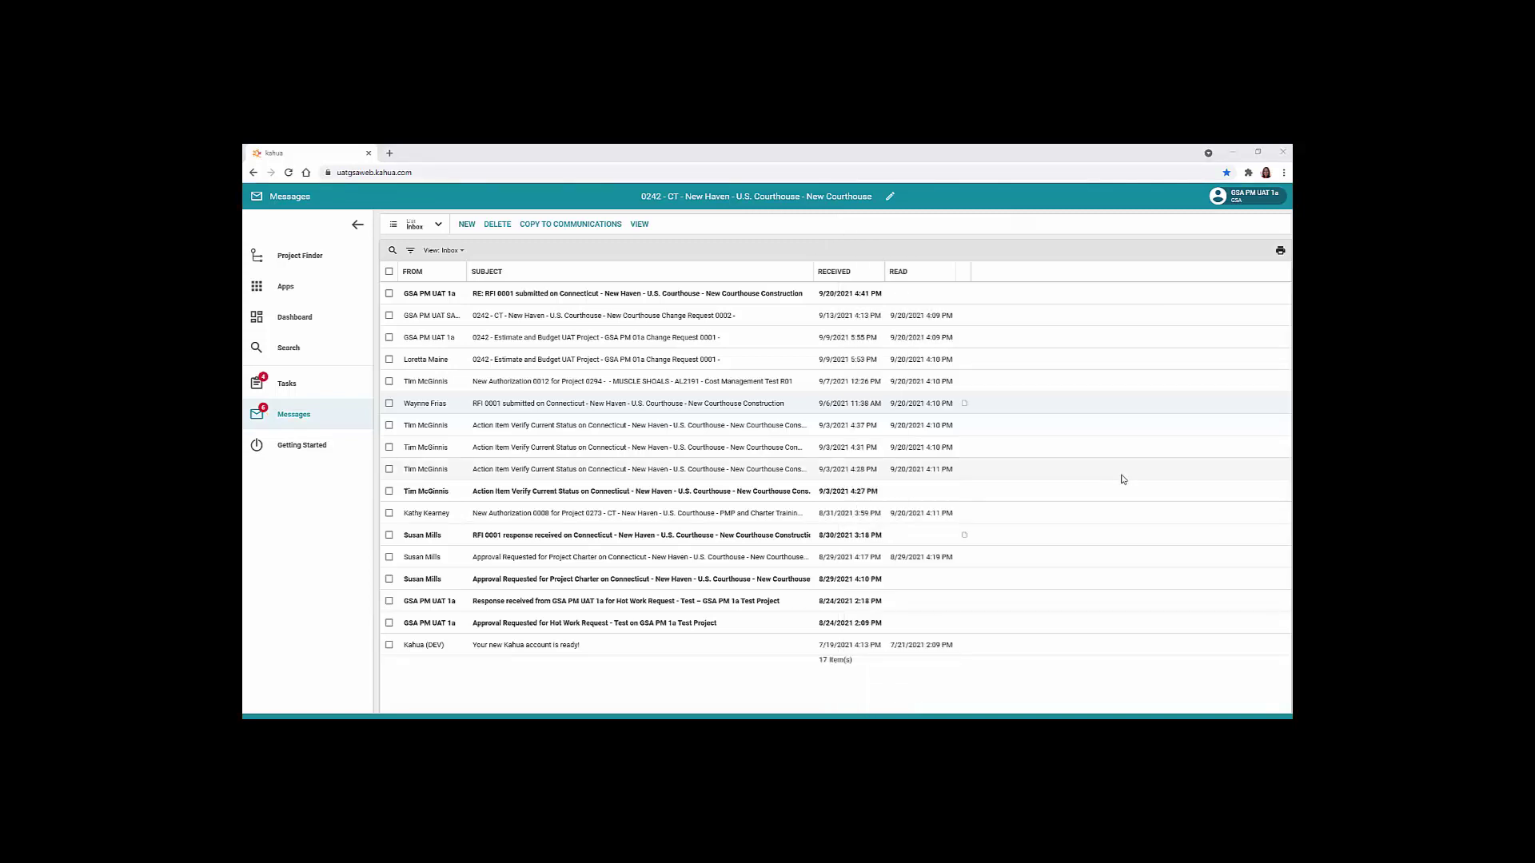
Select the RFI 0001 submitted message in the inbox and delete it, leaving 16 items
click(389, 317)
click(389, 357)
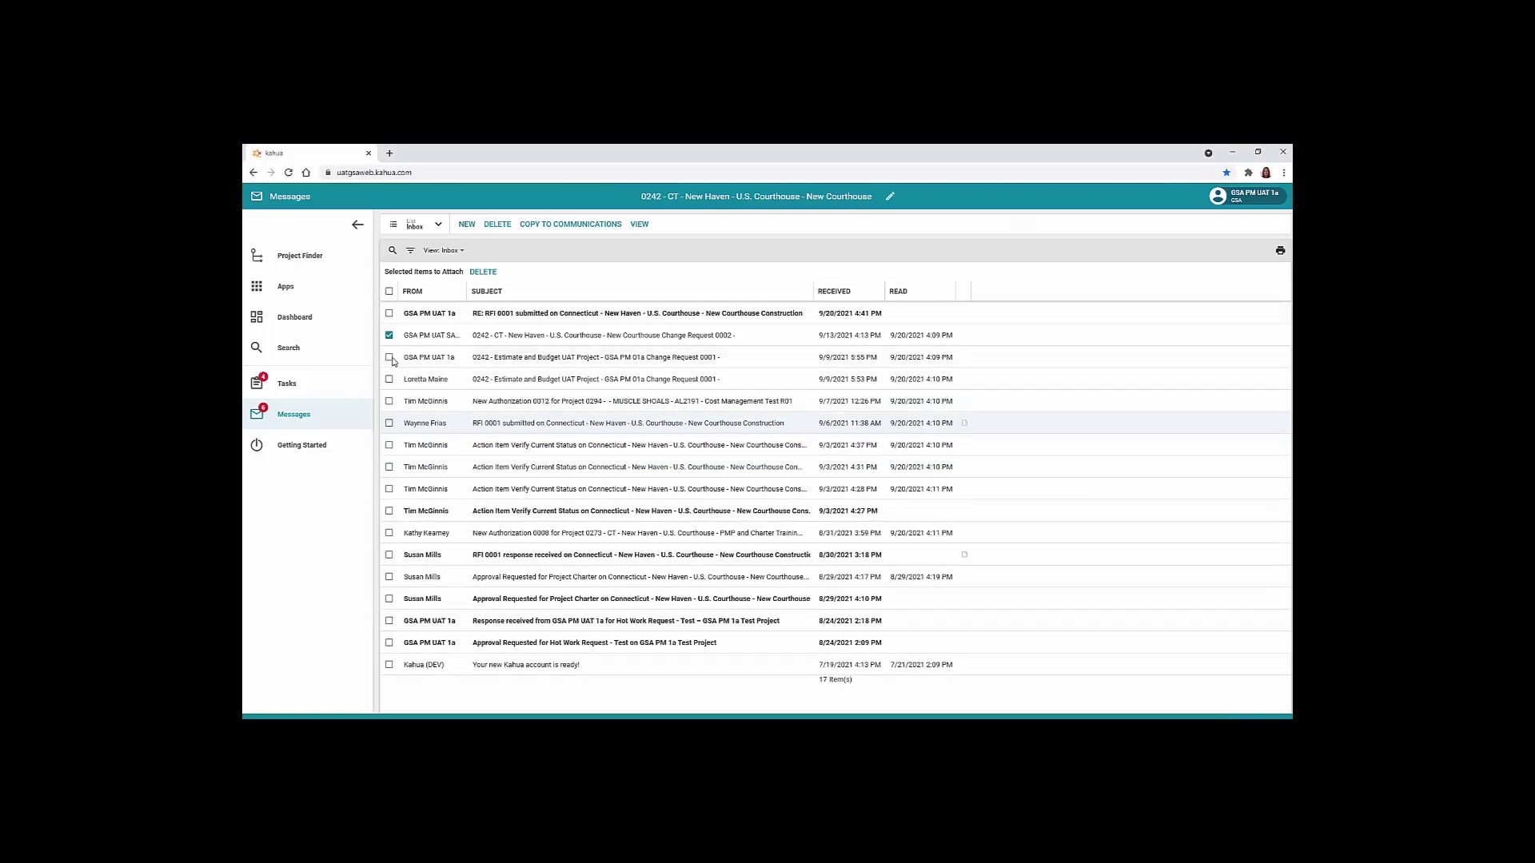
click(389, 378)
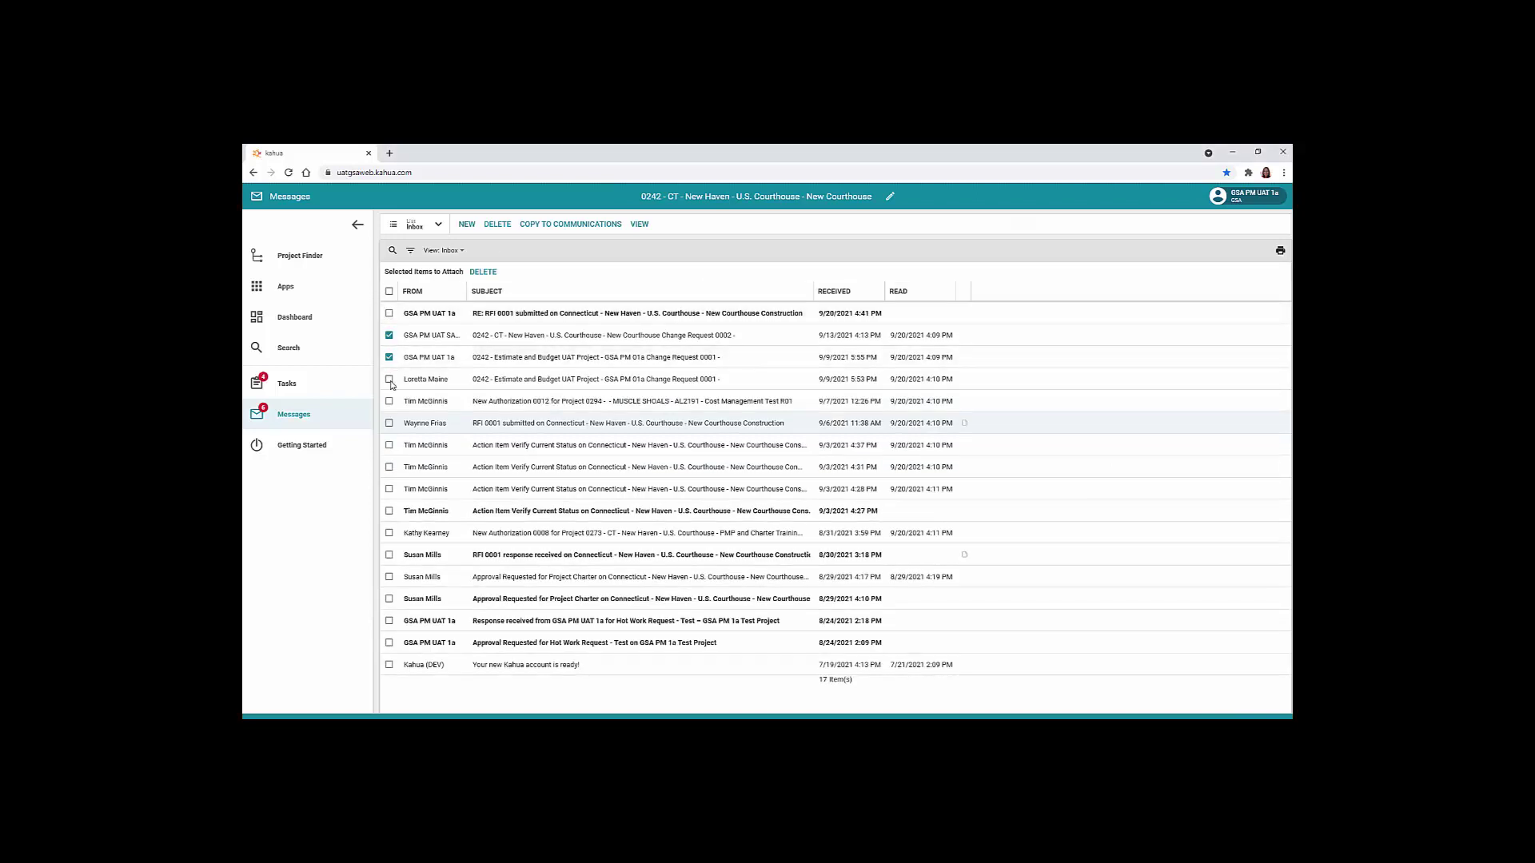
click(498, 225)
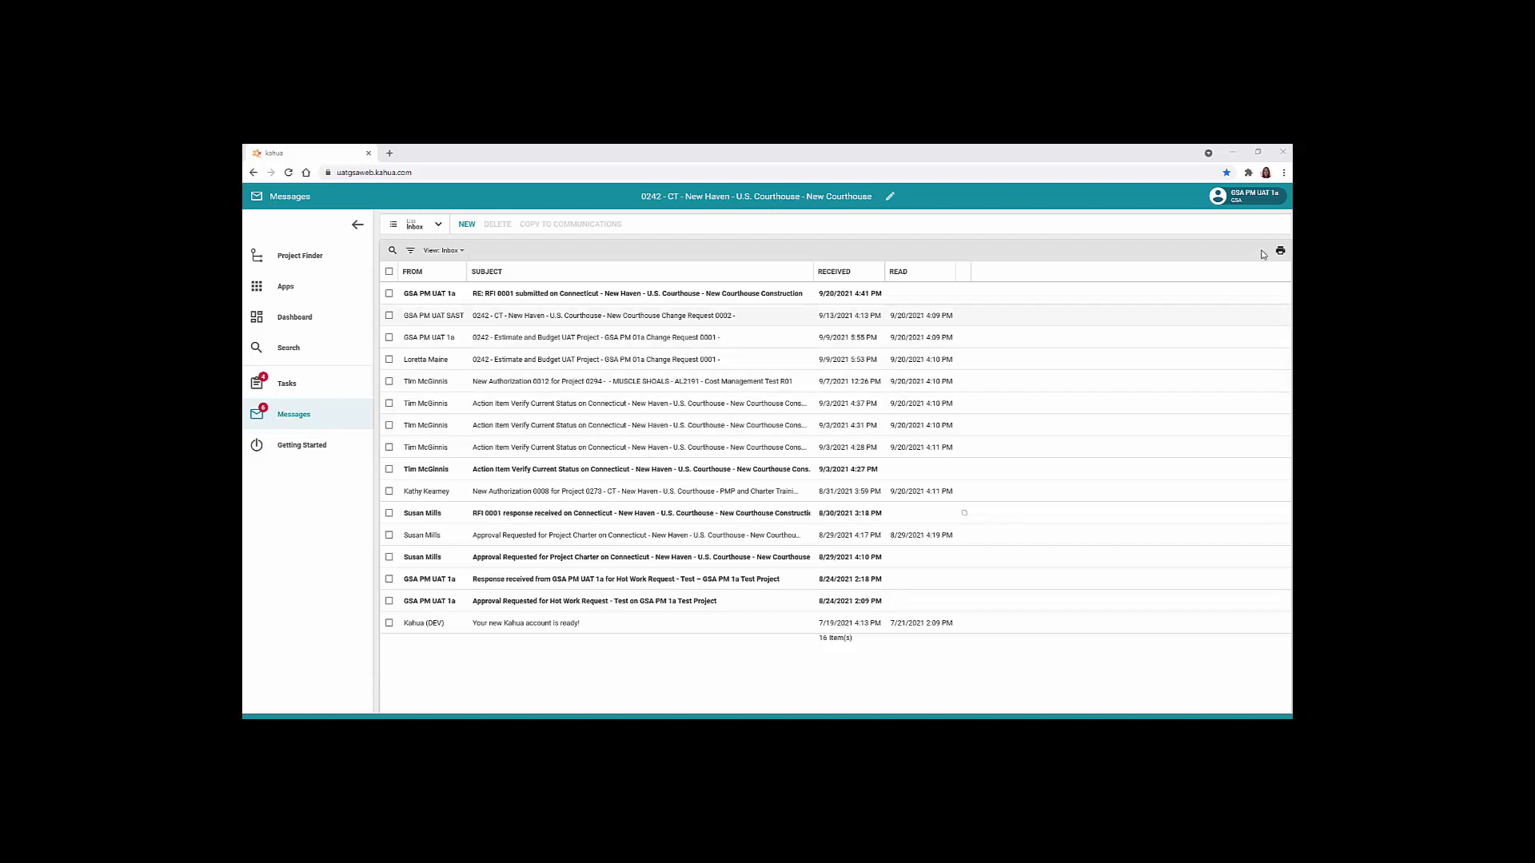
In My Settings, turn off 'Send copy of received messages to my email', save, then re-enable it
click(1251, 204)
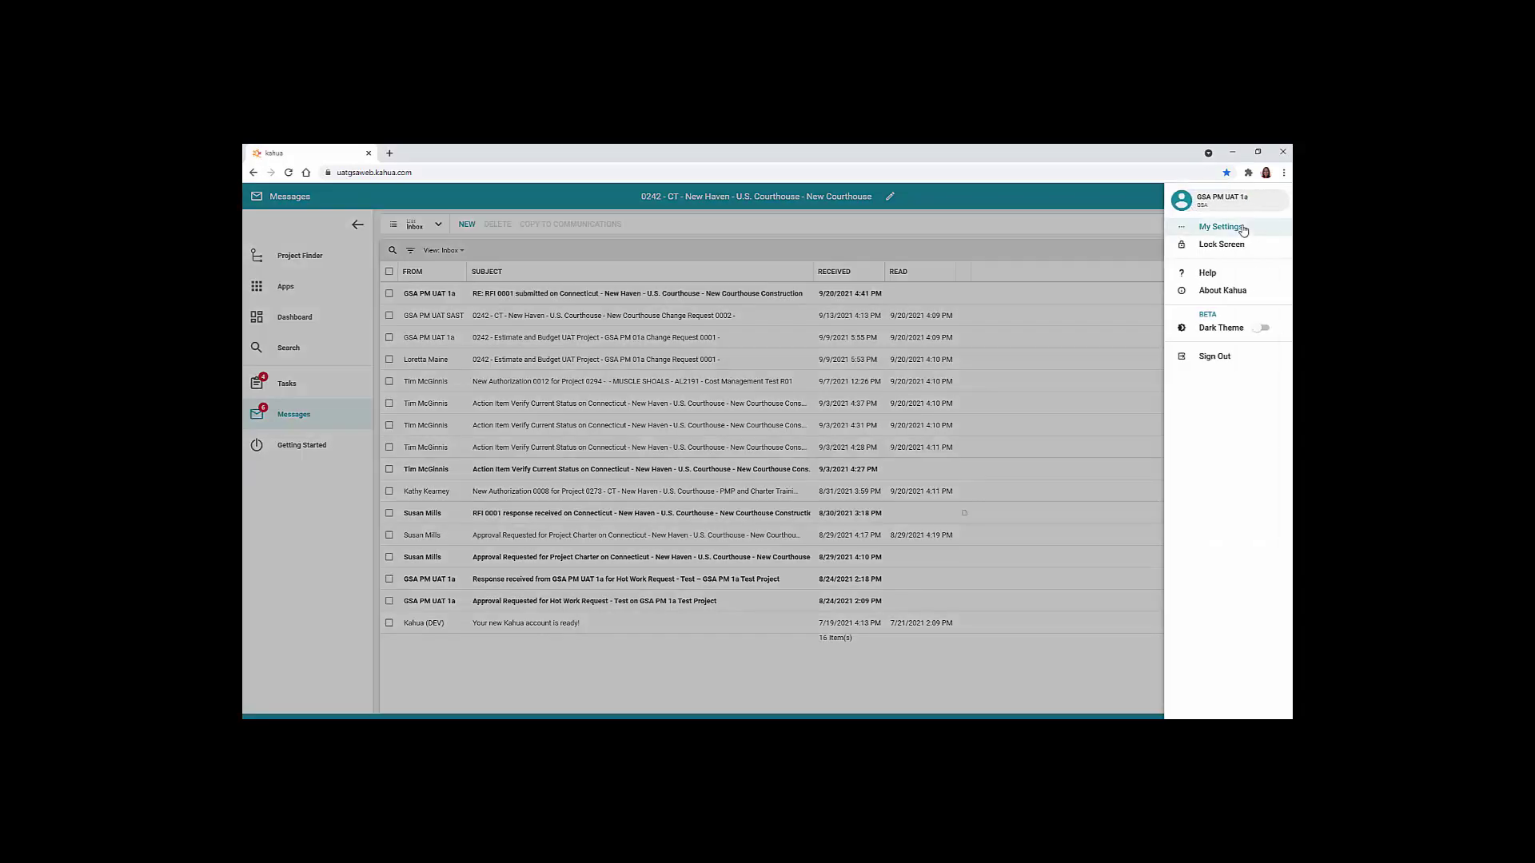
click(1243, 230)
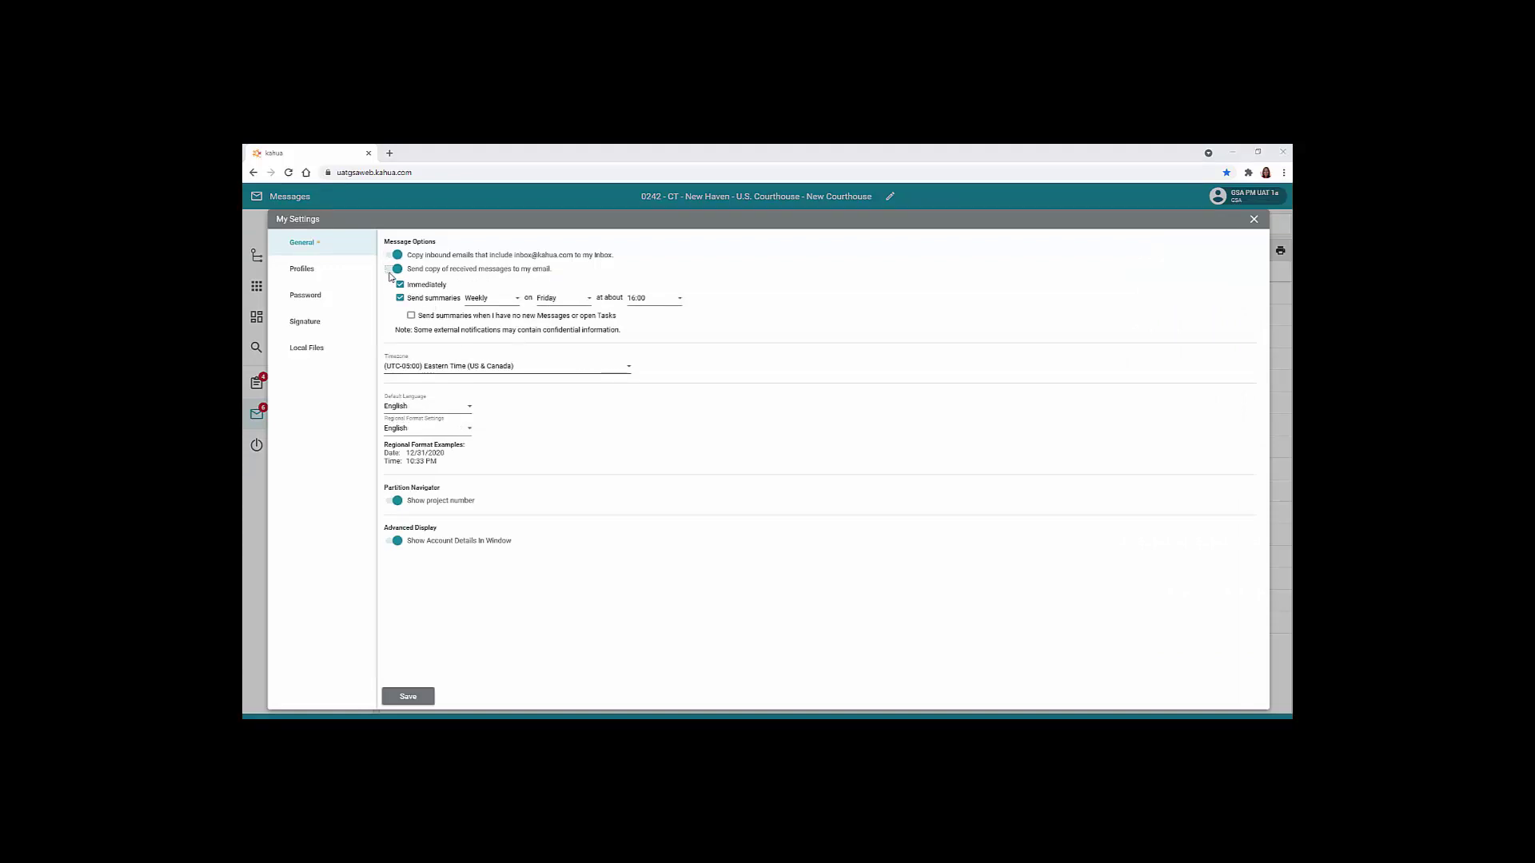
click(393, 270)
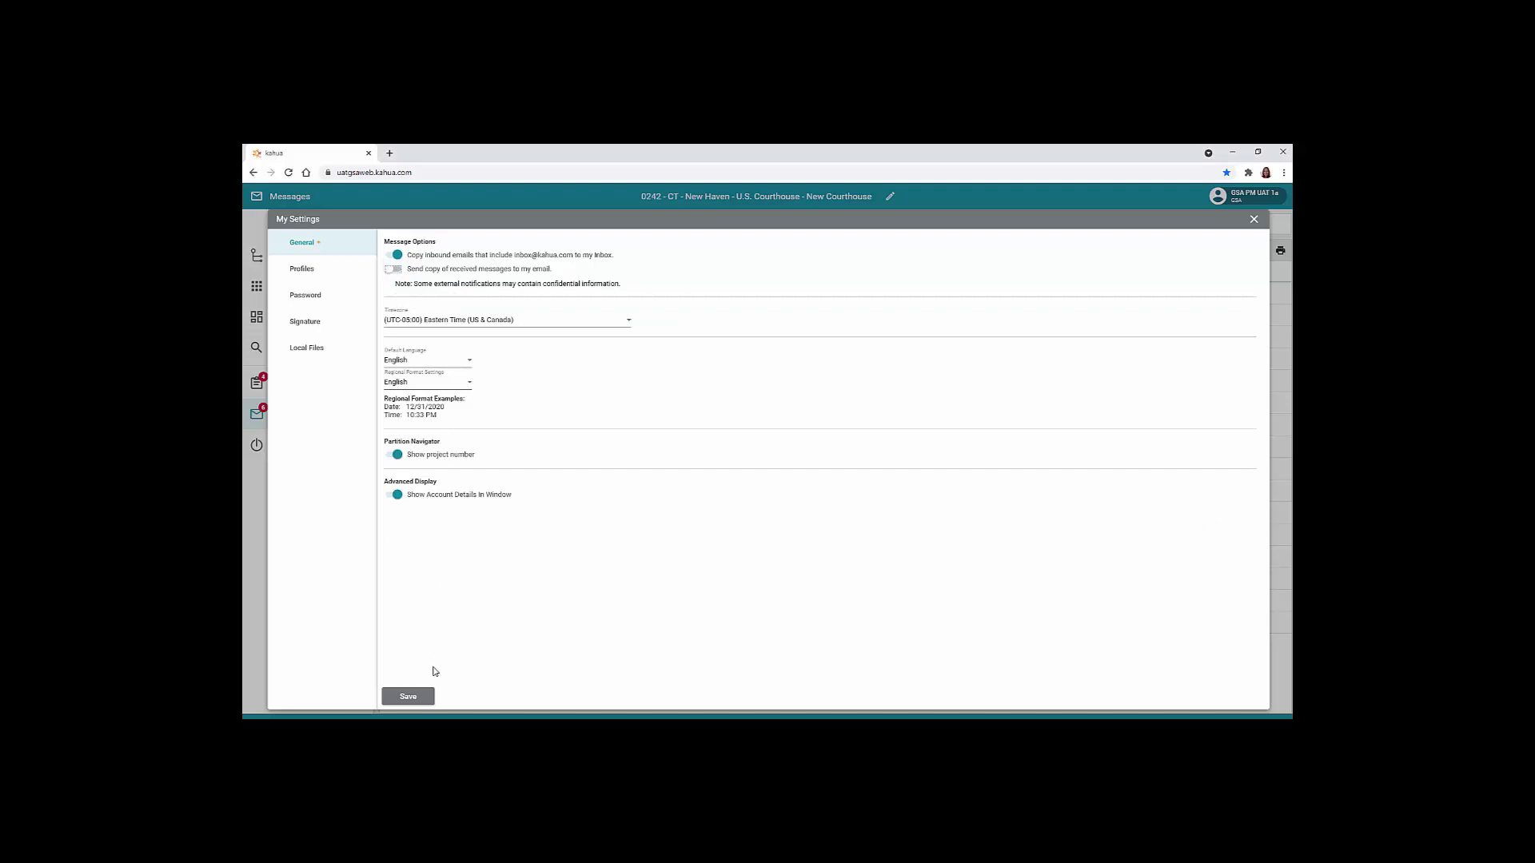
click(410, 697)
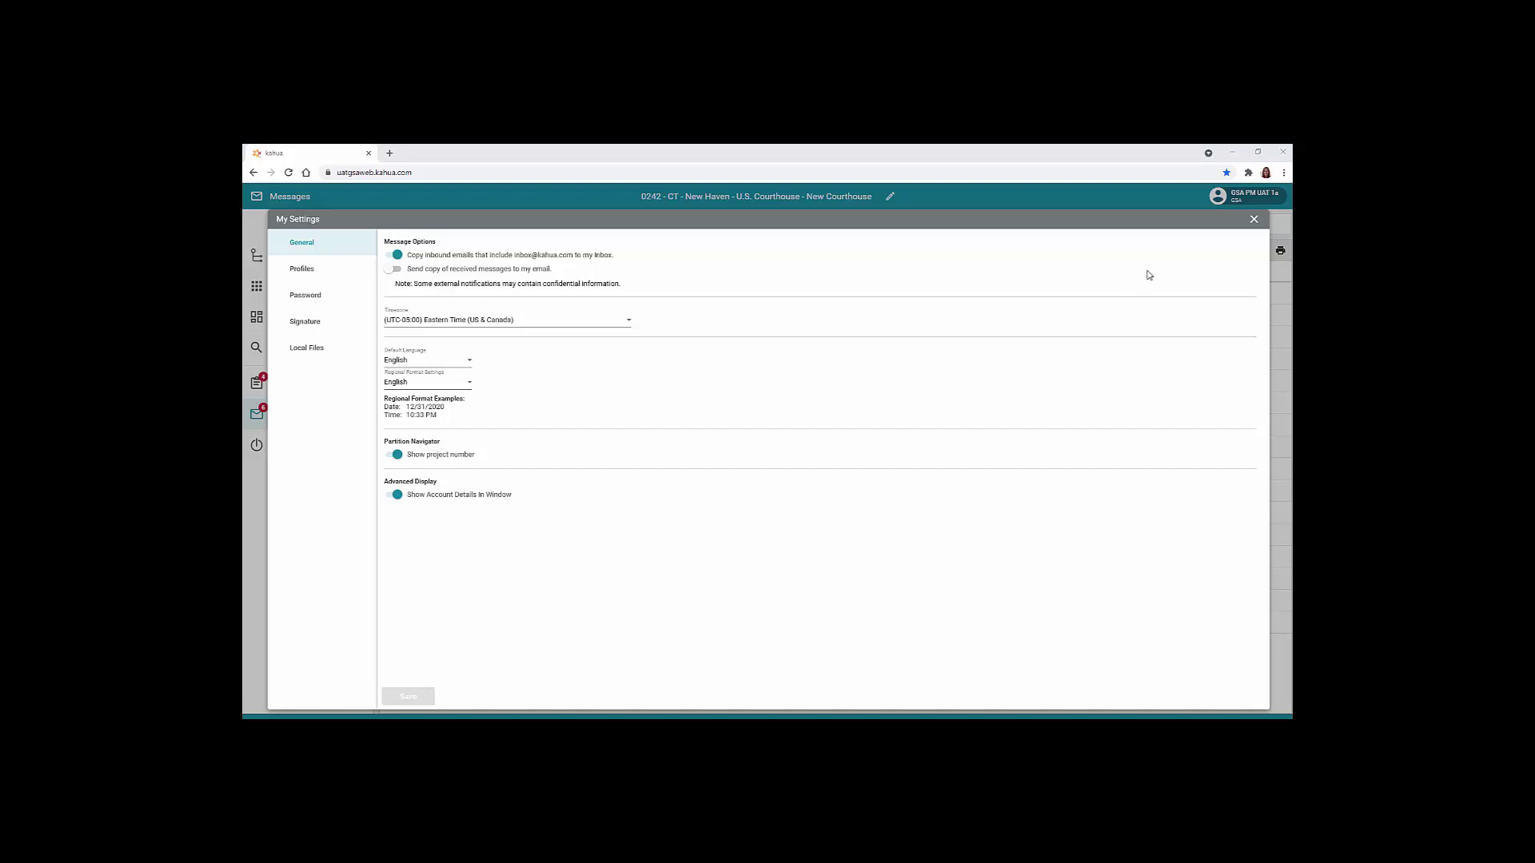
click(333, 254)
click(398, 270)
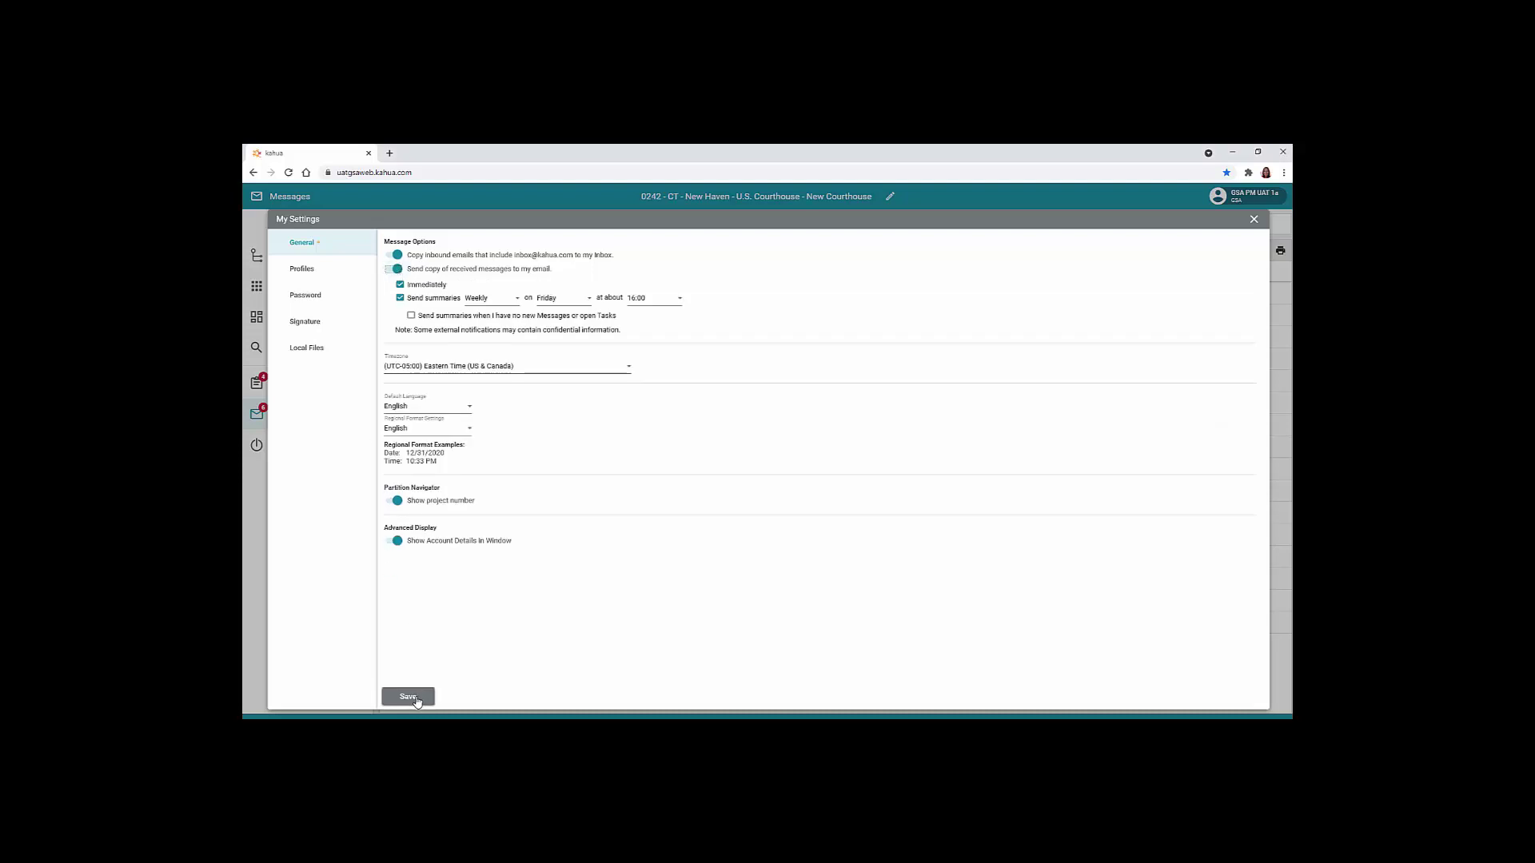